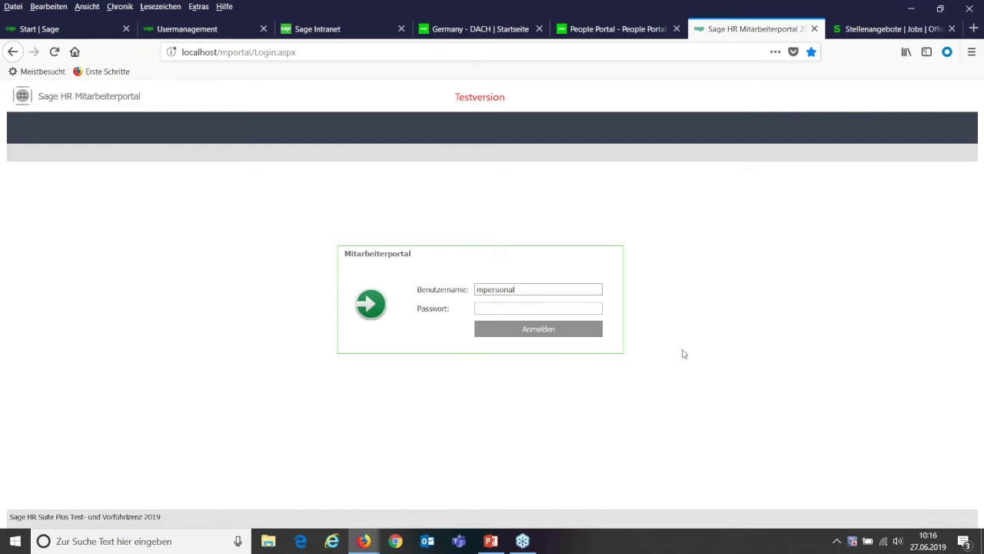
Step: Log in to the employee portal and look through the Mitarbeiter overview dashboard down to the current tasks and absences
{"action": "left_click", "coordinate": [533, 338]}
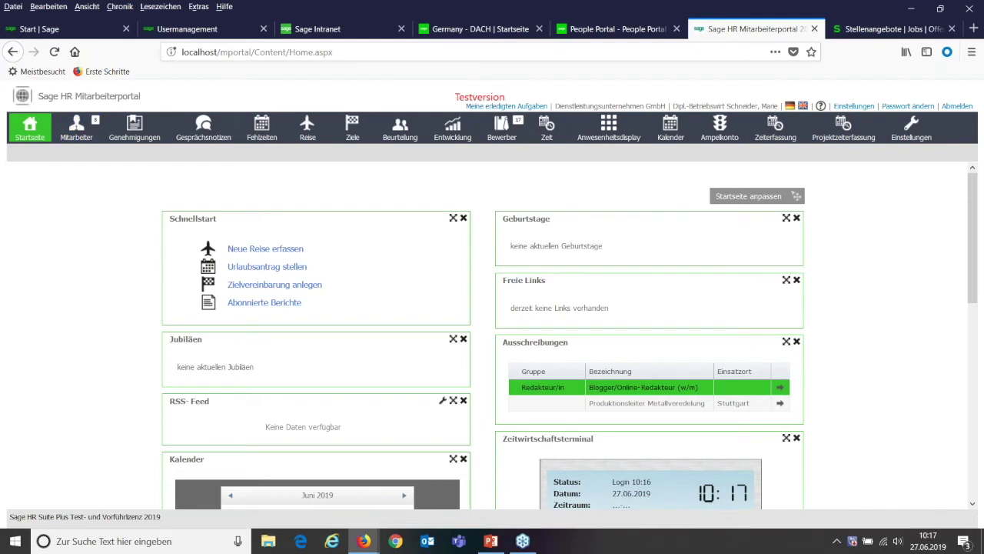
{"action": "left_click", "coordinate": [76, 127]}
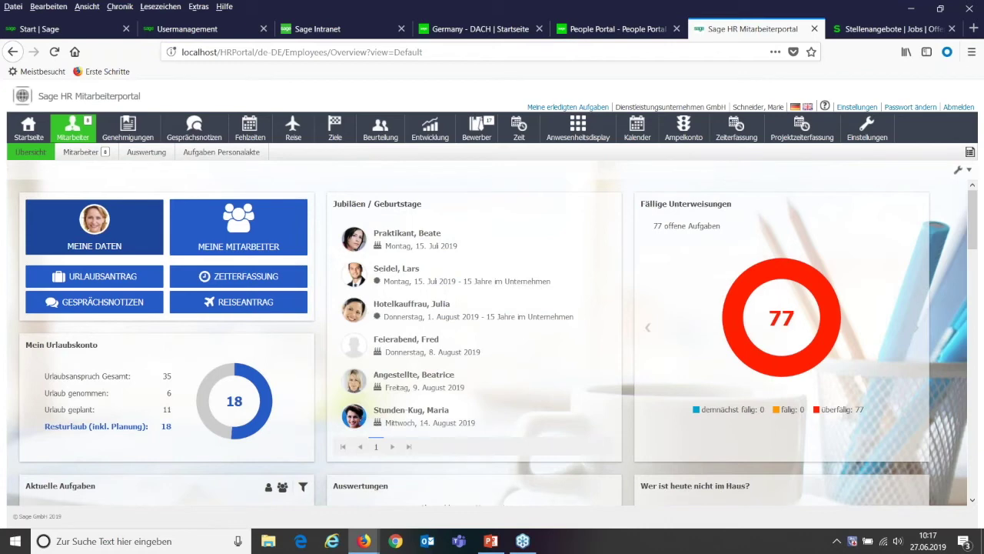
{"action": "mouse_move", "coordinate": [729, 297]}
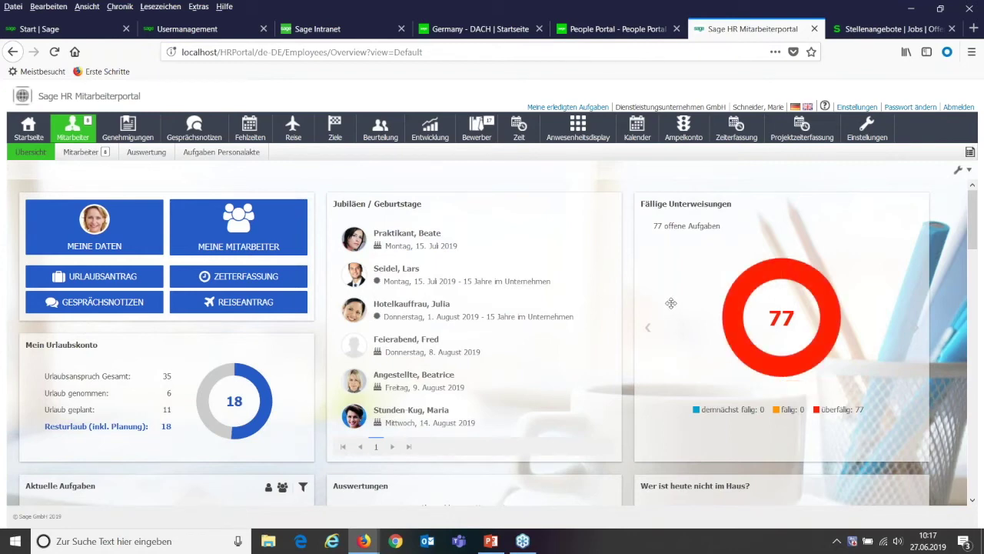
{"action": "scroll", "coordinate": [671, 303], "scroll_direction": "down", "scroll_amount": 5}
{"action": "scroll", "coordinate": [668, 308], "scroll_direction": "down", "scroll_amount": 2}
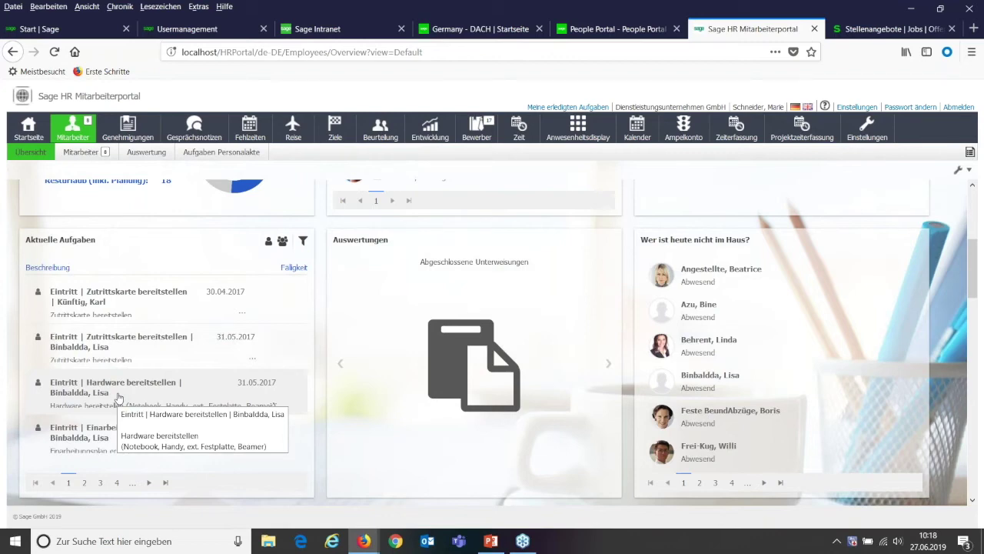
{"action": "scroll", "coordinate": [118, 397], "scroll_direction": "up", "scroll_amount": 5}
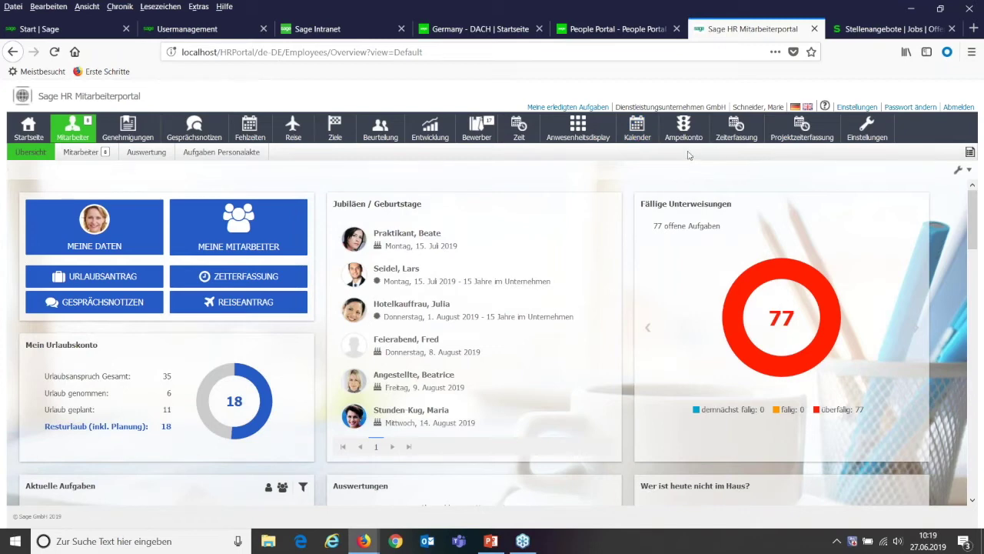
Step: View the newest Personalreferent (m/w) [2017-7] application from the Bewerber overview and return to its applicant tile
{"action": "left_click", "coordinate": [480, 128]}
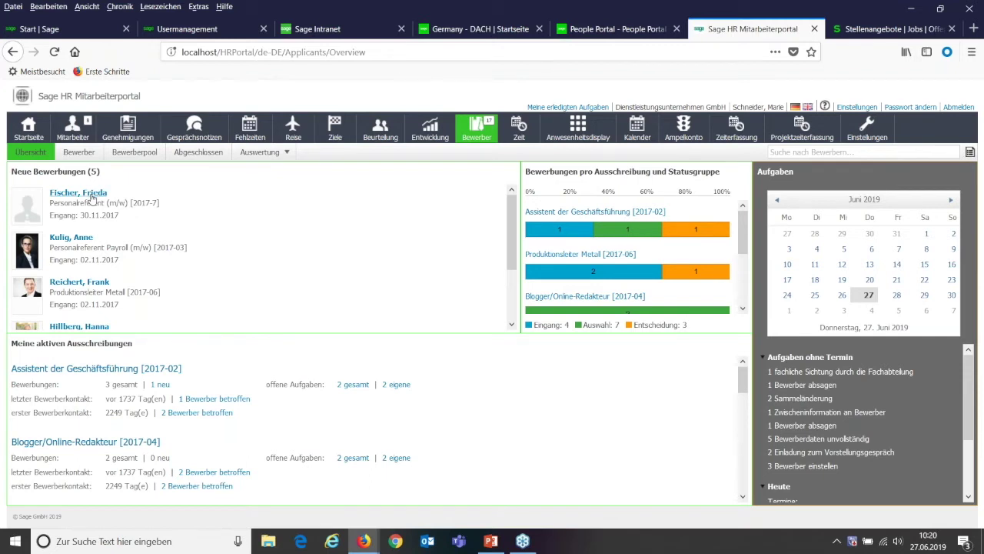
{"action": "left_click", "coordinate": [91, 198]}
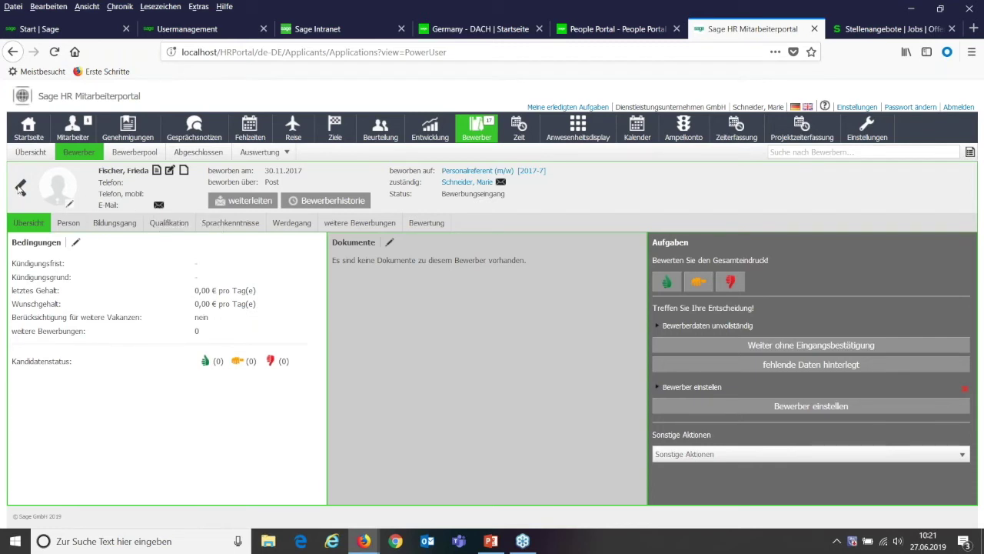
{"action": "left_click", "coordinate": [21, 189]}
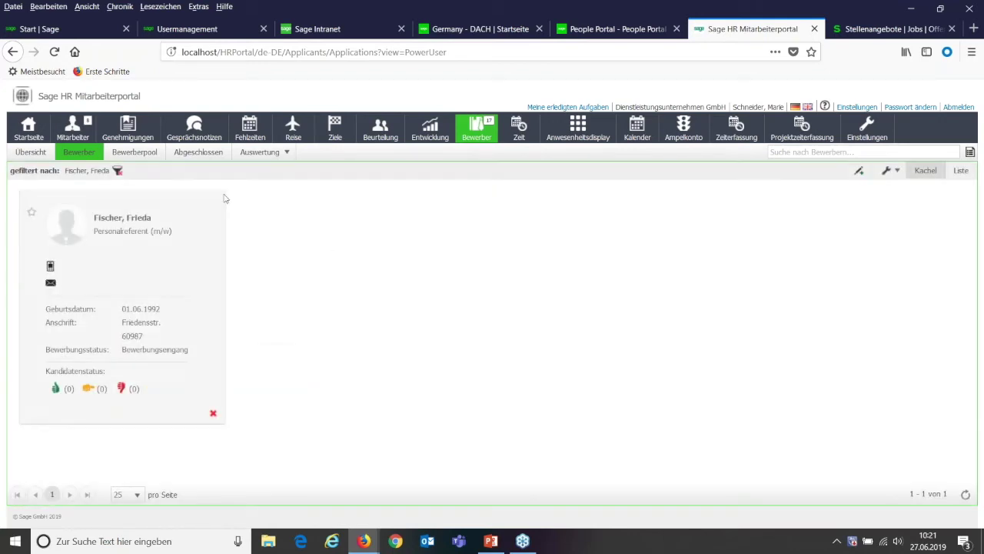
Step: Open the applicants for Blogger/Online-Redakteur [2017-04] from the overview and compare their list and tile views
{"action": "left_click", "coordinate": [36, 156]}
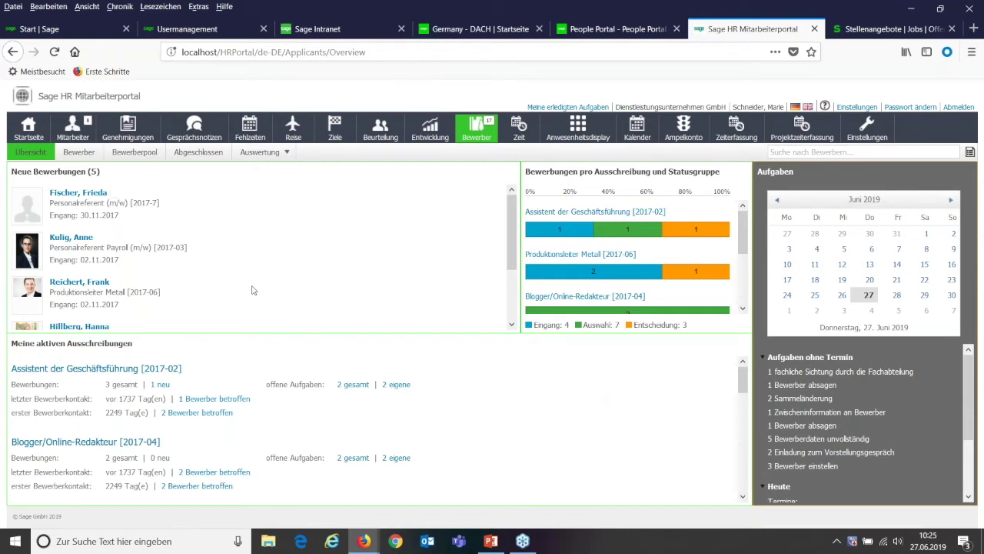
{"action": "scroll", "coordinate": [253, 290], "scroll_direction": "down", "scroll_amount": 1}
{"action": "scroll", "coordinate": [253, 290], "scroll_direction": "up", "scroll_amount": 1}
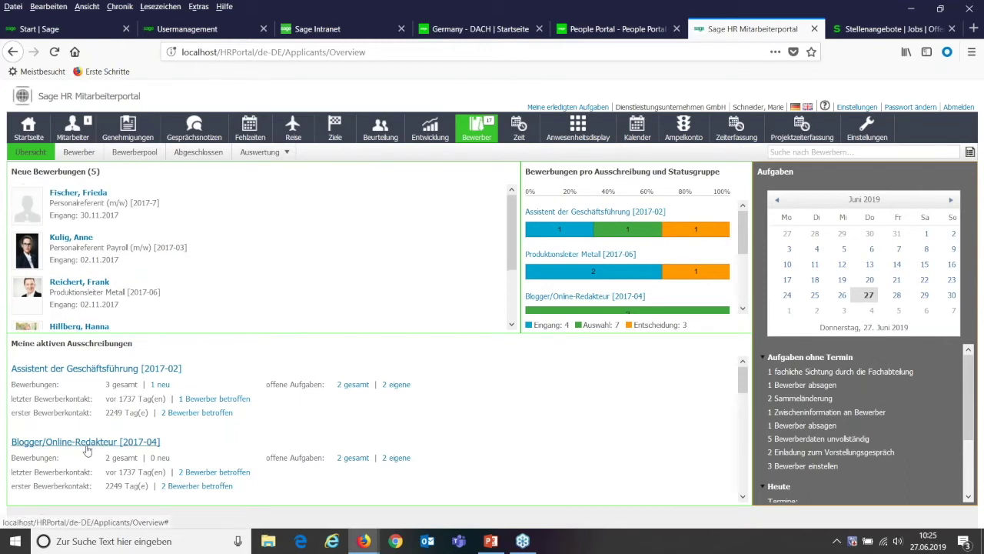
{"action": "left_click", "coordinate": [86, 443]}
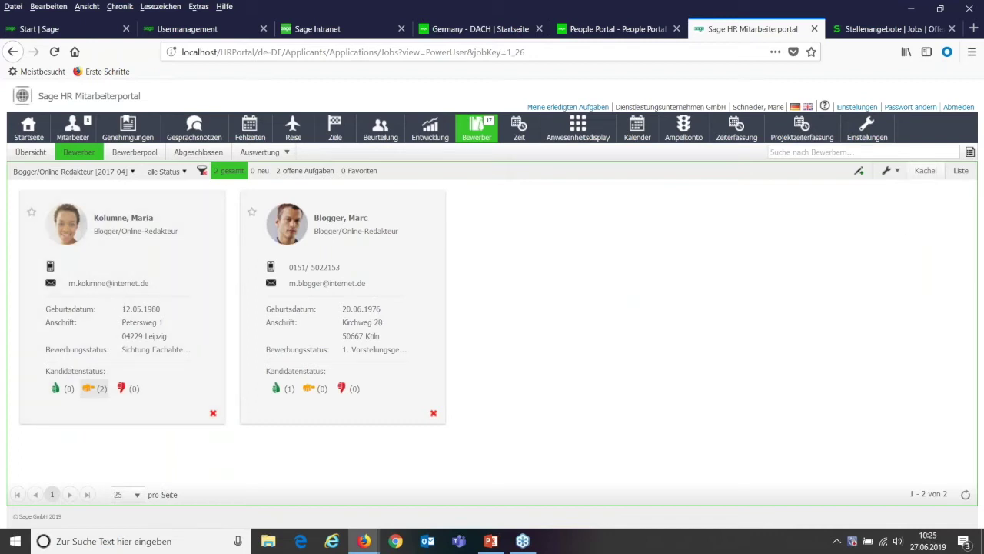
{"action": "left_click", "coordinate": [959, 171]}
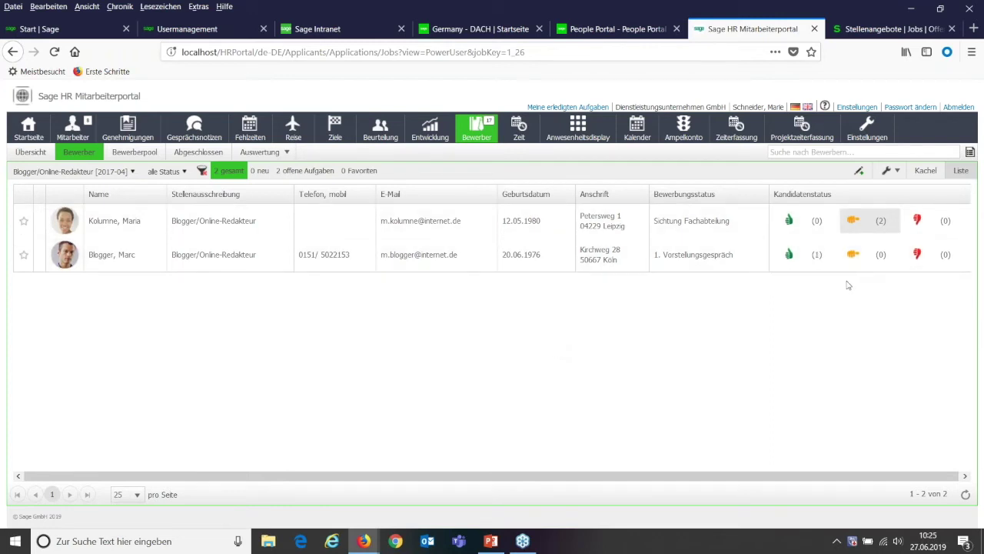
{"action": "left_click", "coordinate": [926, 172]}
Step: Show the Alter field on the applicant tiles and hide it again
{"action": "left_click", "coordinate": [897, 172]}
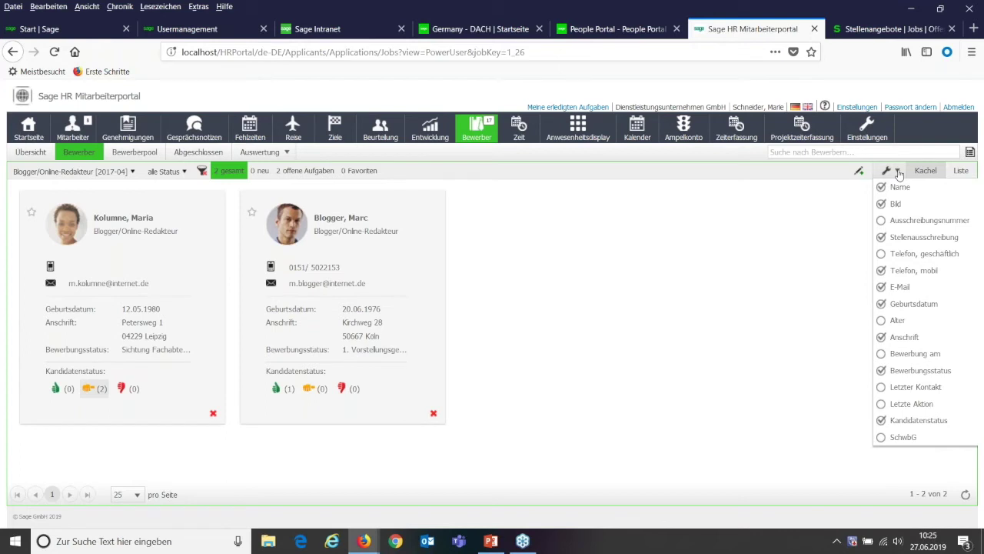
{"action": "left_click", "coordinate": [876, 322]}
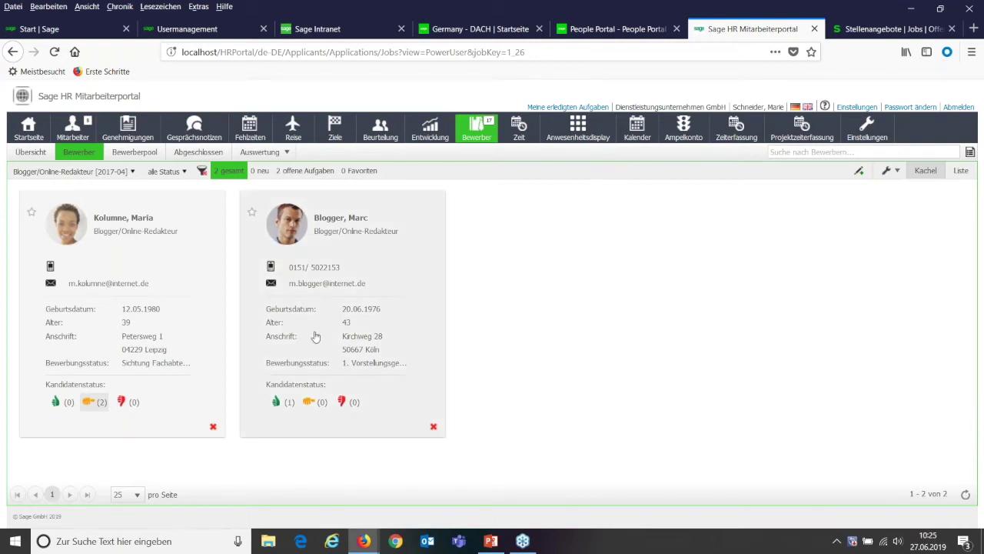
{"action": "left_click", "coordinate": [893, 171]}
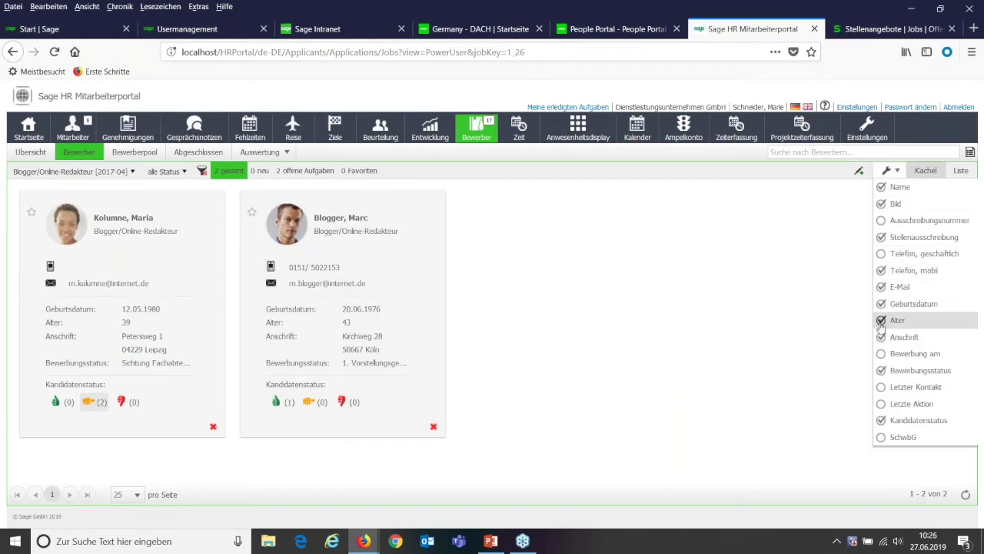
{"action": "left_click", "coordinate": [881, 322]}
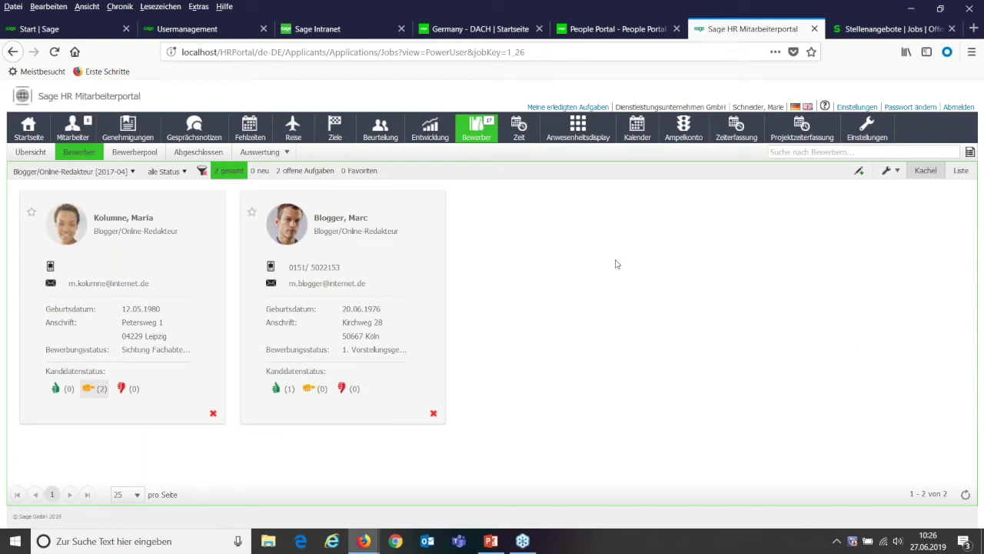
Step: Open the form for creating a new application and cancel it without entering data
{"action": "left_click", "coordinate": [859, 171]}
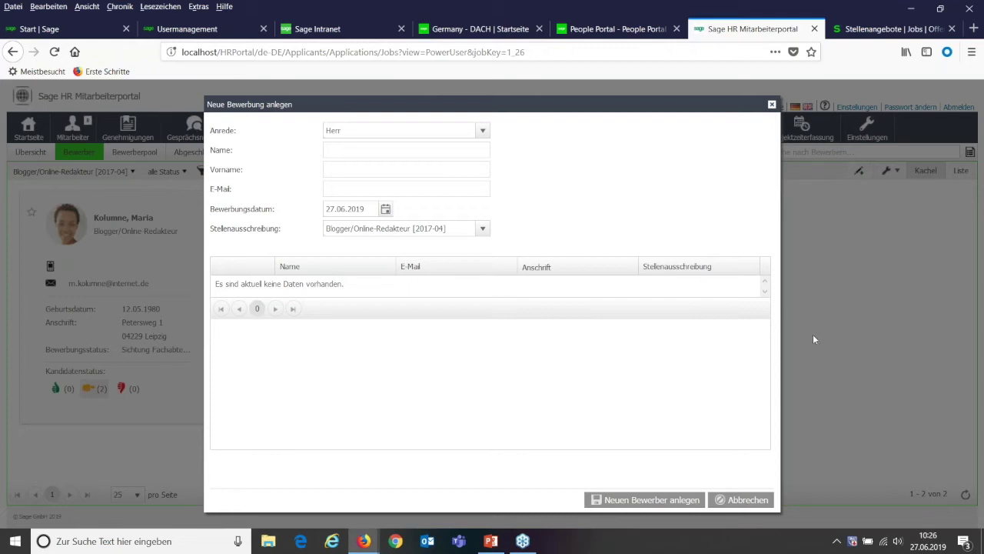
{"action": "left_click", "coordinate": [748, 501]}
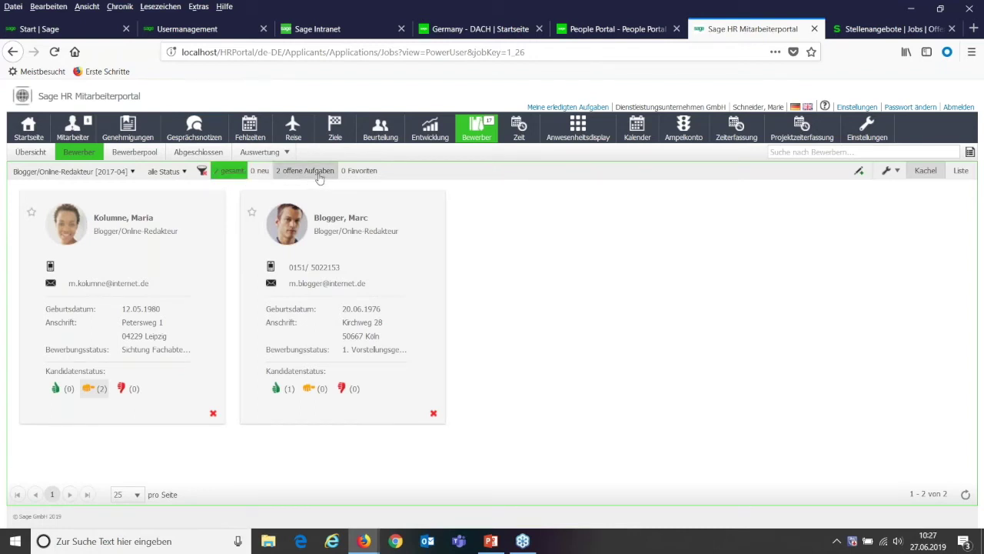
Step: Mark the second applicant as a favourite and unmark it again, and view the job posting filter without applying changes
{"action": "left_click", "coordinate": [253, 214]}
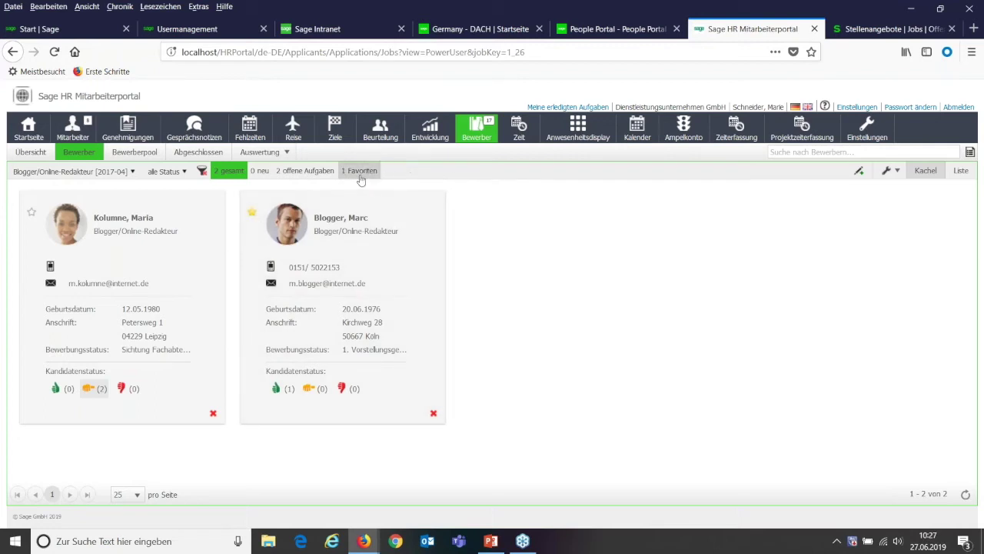
{"action": "left_click", "coordinate": [252, 214]}
{"action": "left_click", "coordinate": [133, 175]}
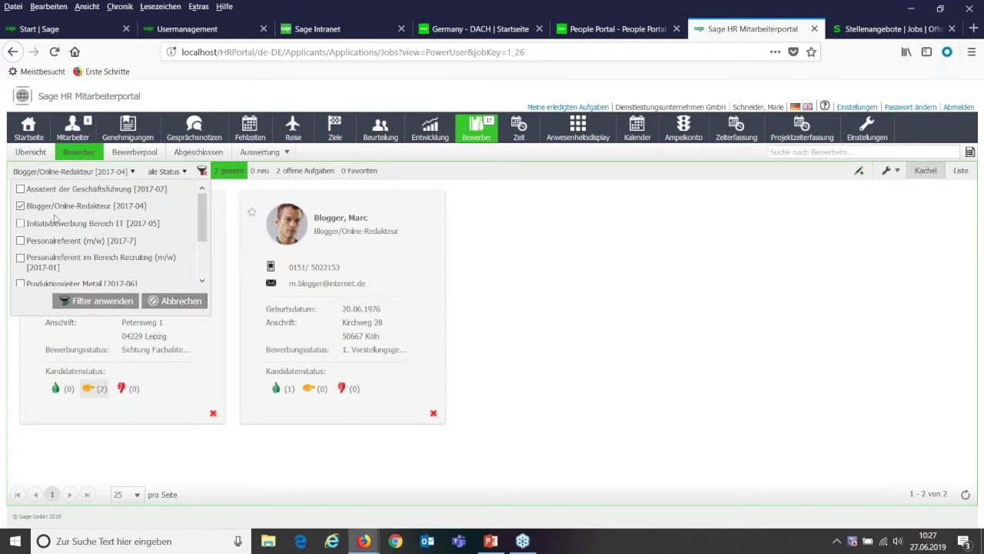
{"action": "left_click", "coordinate": [180, 303]}
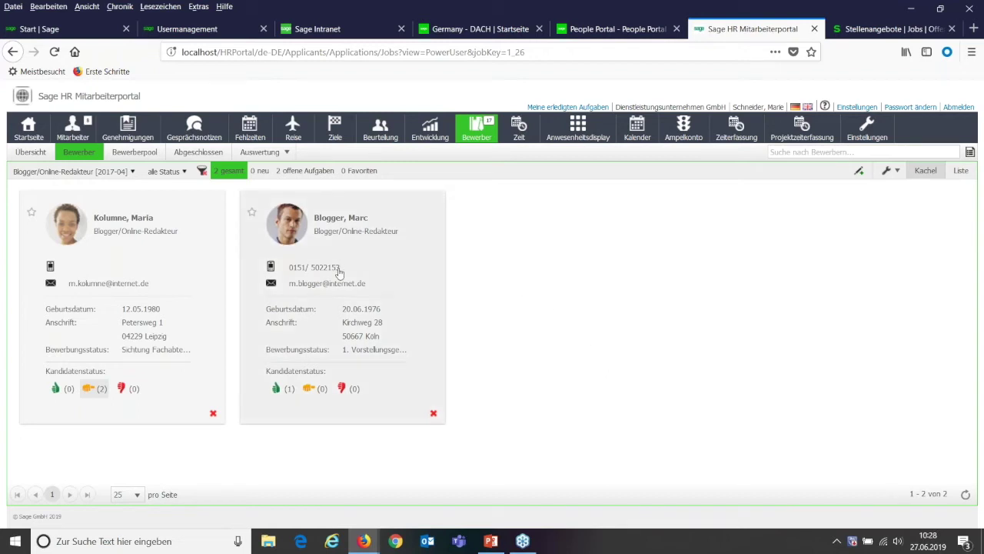
Step: Open the second applicant's record and view the editable Bedingungen without saving changes
{"action": "left_click", "coordinate": [378, 278]}
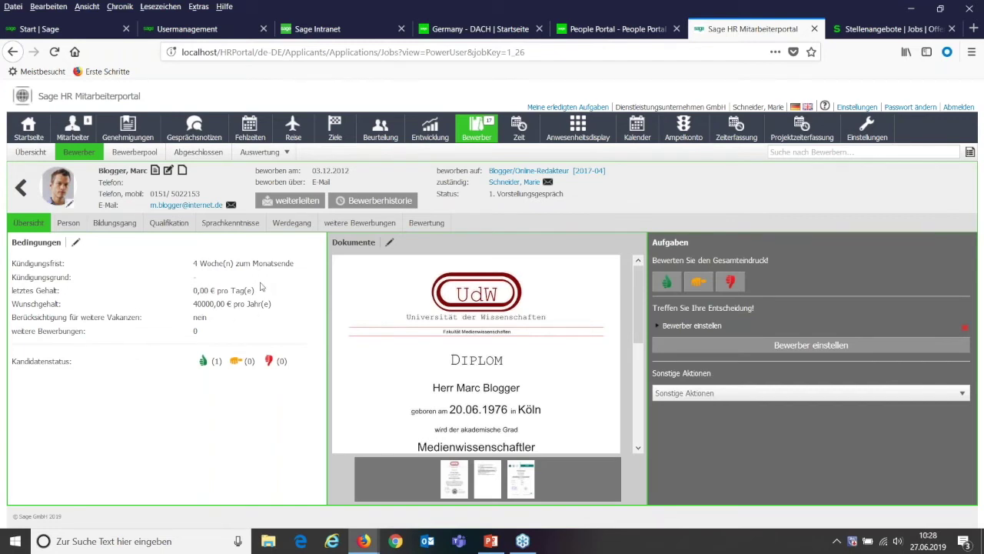
{"action": "left_click", "coordinate": [75, 243]}
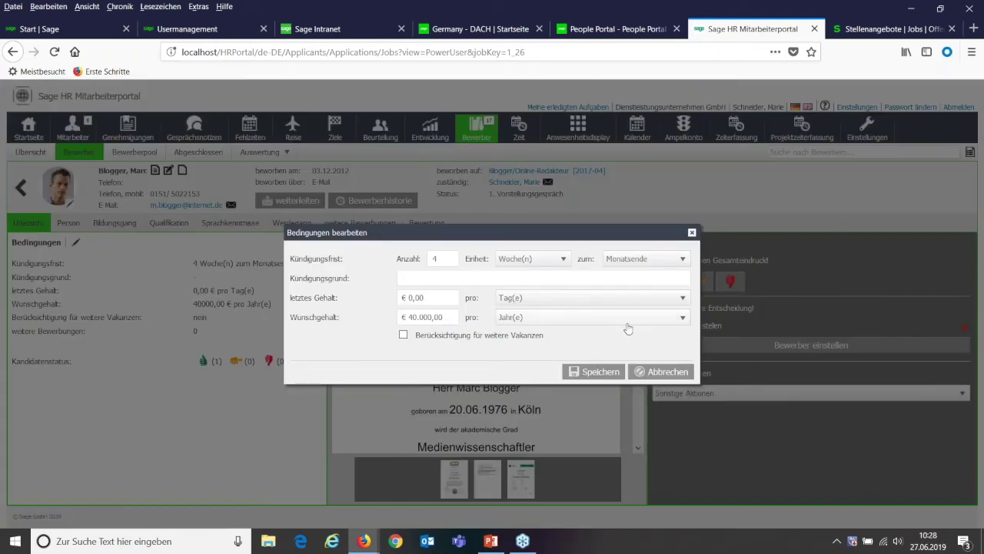
{"action": "left_click", "coordinate": [671, 373]}
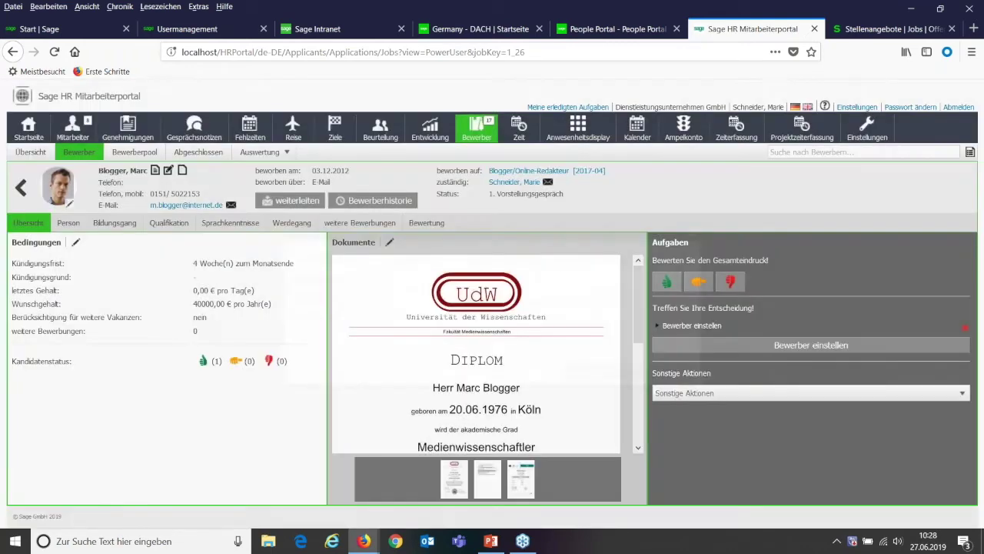
Step: Review the applicant's personal and contact data and Bildungsgang, and return to the record's overview
{"action": "left_click", "coordinate": [69, 225]}
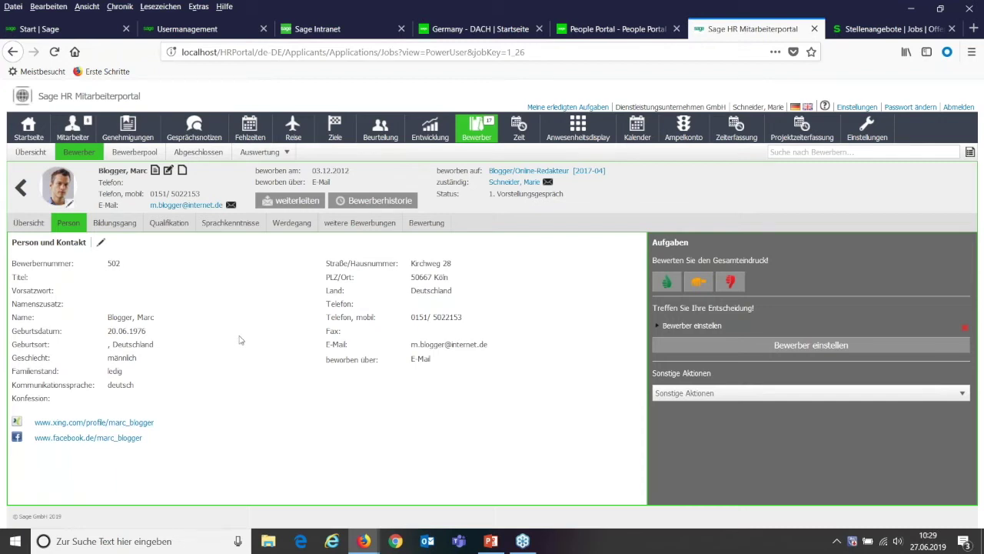
{"action": "left_click", "coordinate": [115, 223]}
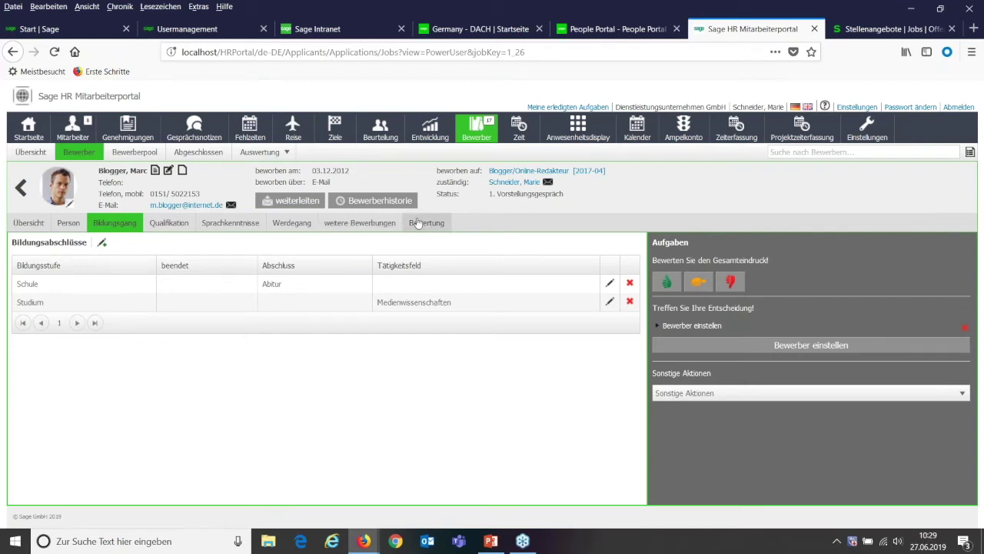
{"action": "left_click", "coordinate": [27, 225]}
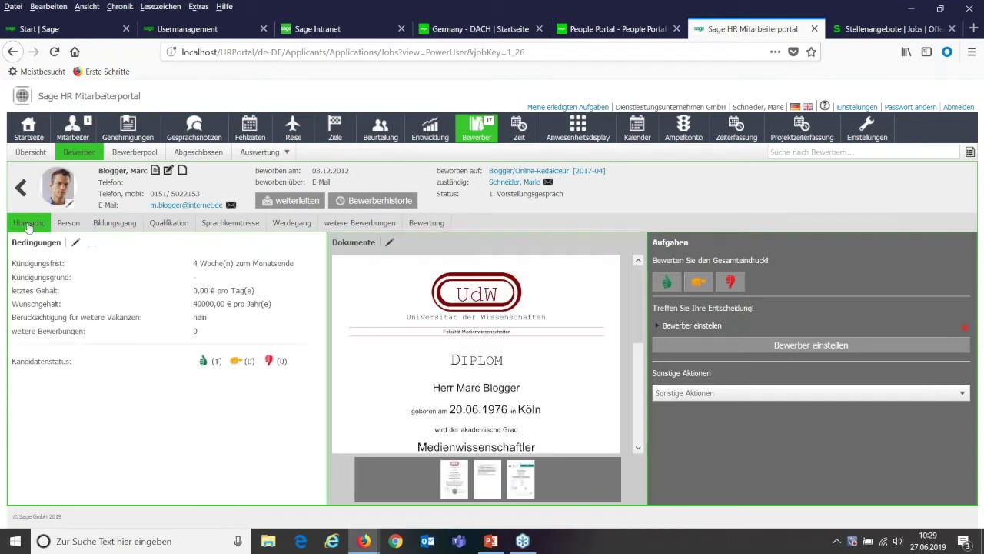
Step: Generate the applicant's Bewerberstammblatt report with the standard settings and look through its pages
{"action": "left_click", "coordinate": [155, 172]}
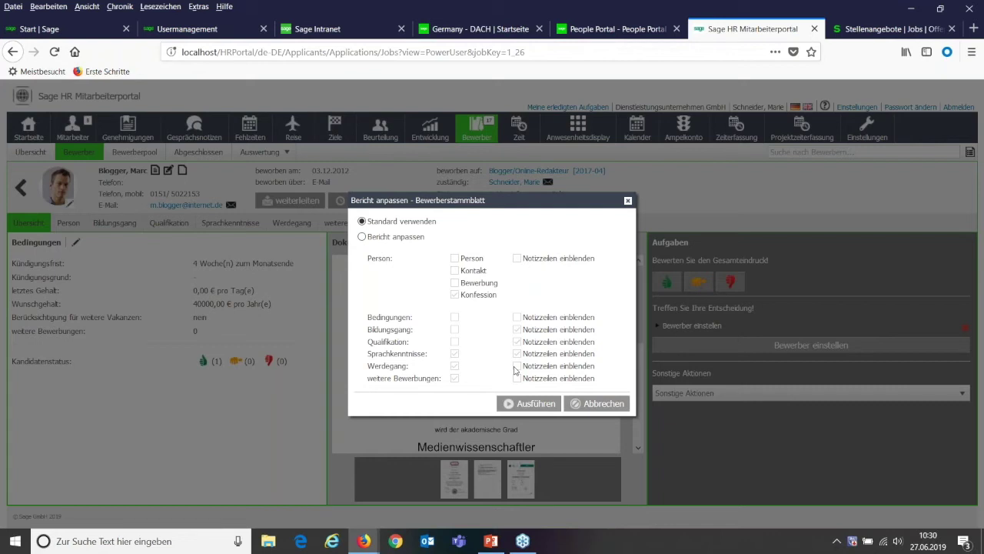
{"action": "left_click", "coordinate": [529, 403]}
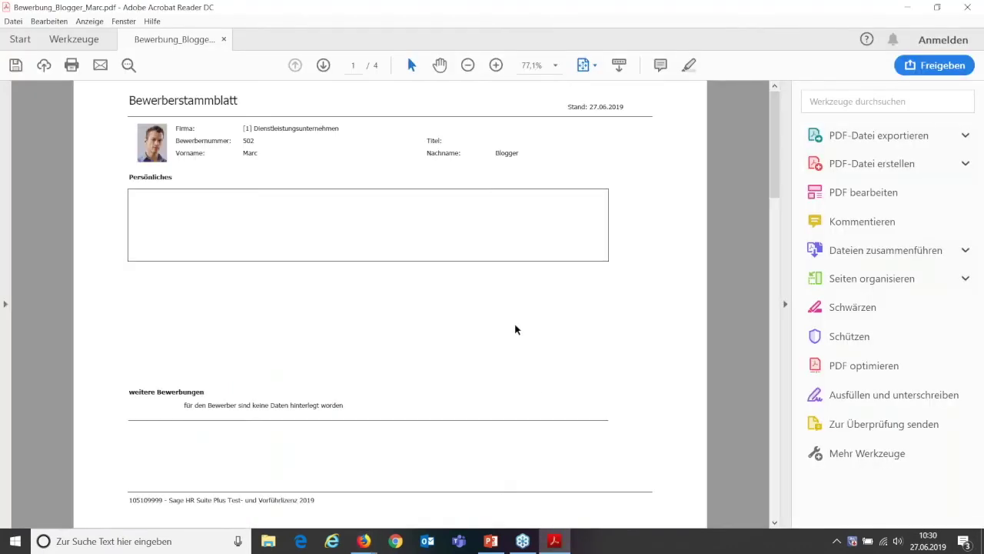
{"action": "scroll", "coordinate": [515, 329], "scroll_direction": "down", "scroll_amount": 2}
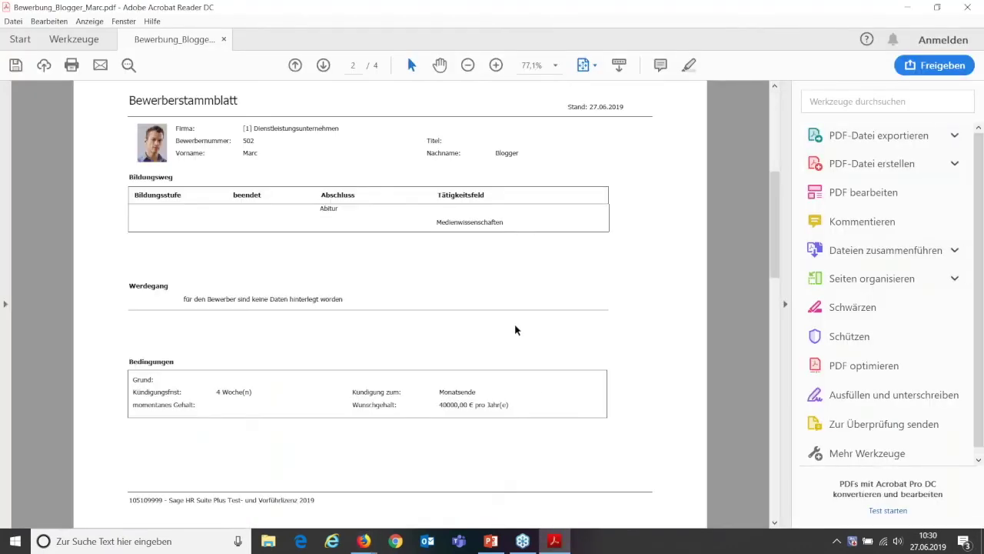
{"action": "scroll", "coordinate": [515, 331], "scroll_direction": "down", "scroll_amount": 2}
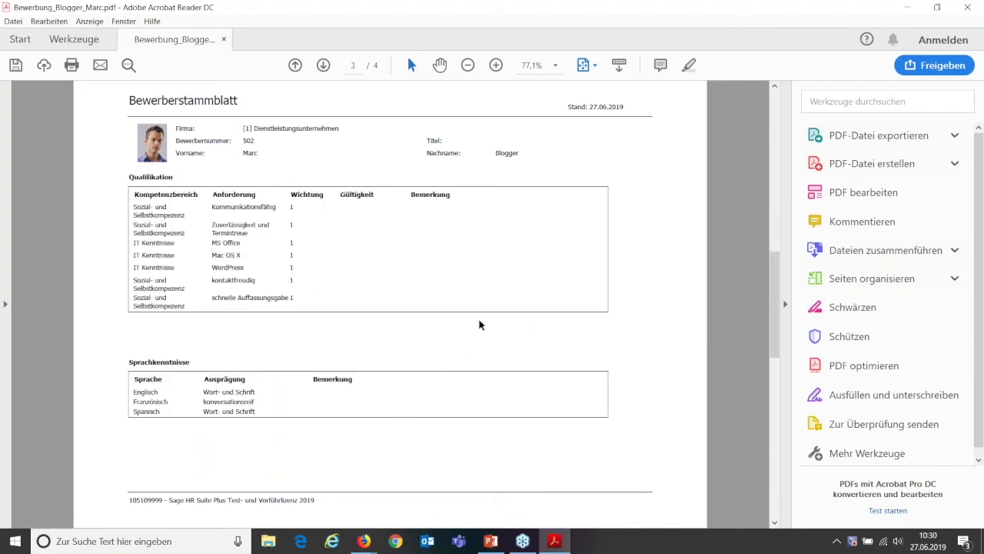
{"action": "scroll", "coordinate": [479, 322], "scroll_direction": "down", "scroll_amount": 2}
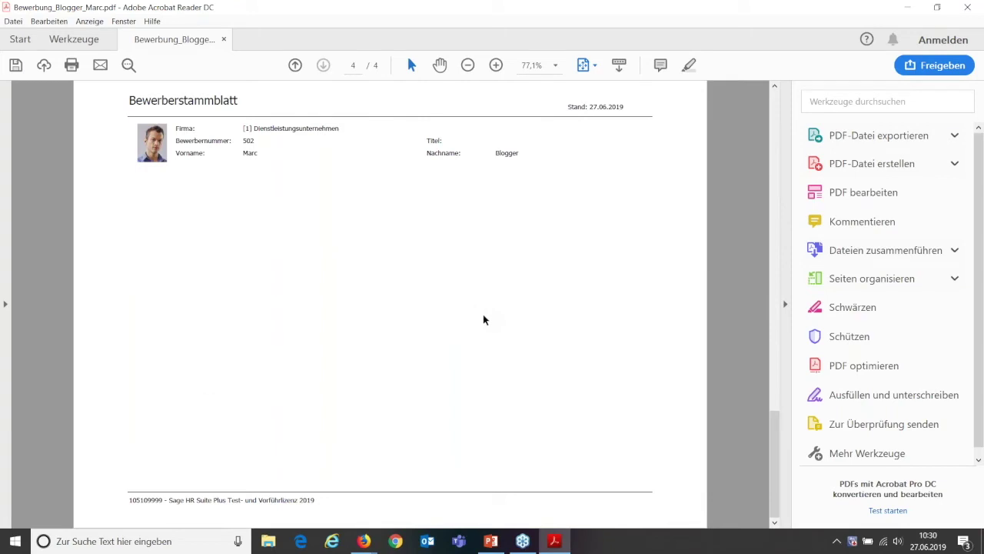
{"action": "scroll", "coordinate": [482, 320], "scroll_direction": "up", "scroll_amount": 2}
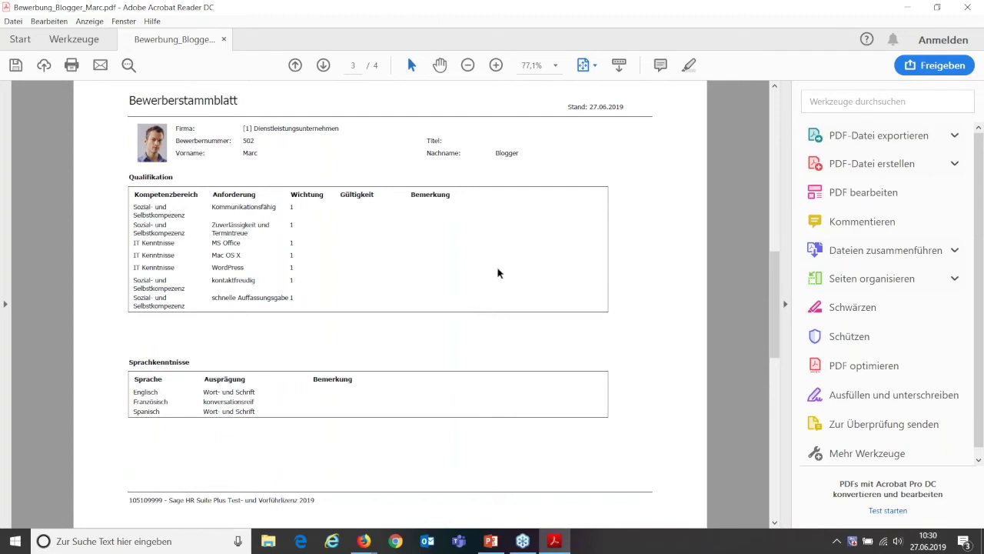
Step: Return to the applicant's record in the browser and open the attached diploma document
{"action": "left_click", "coordinate": [906, 10]}
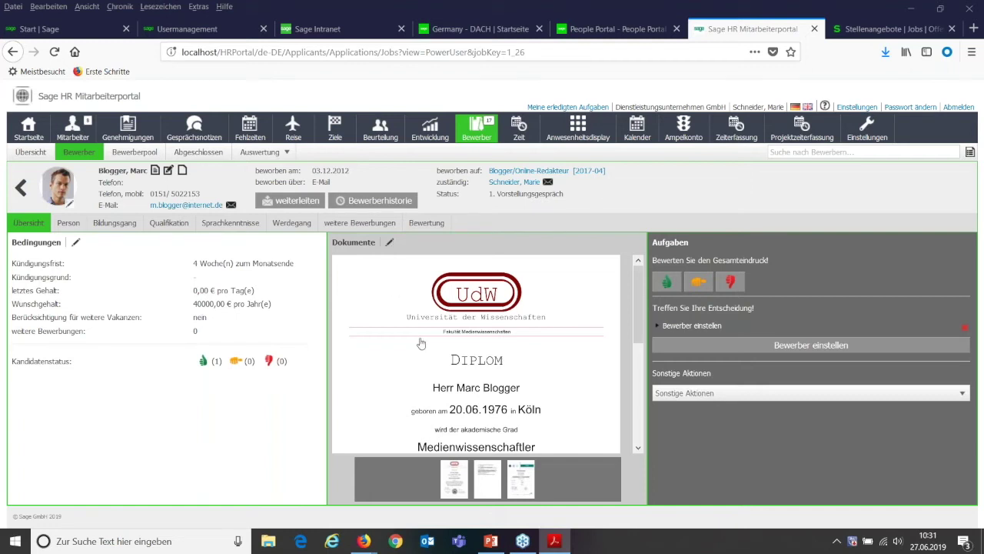
{"action": "left_click", "coordinate": [472, 368]}
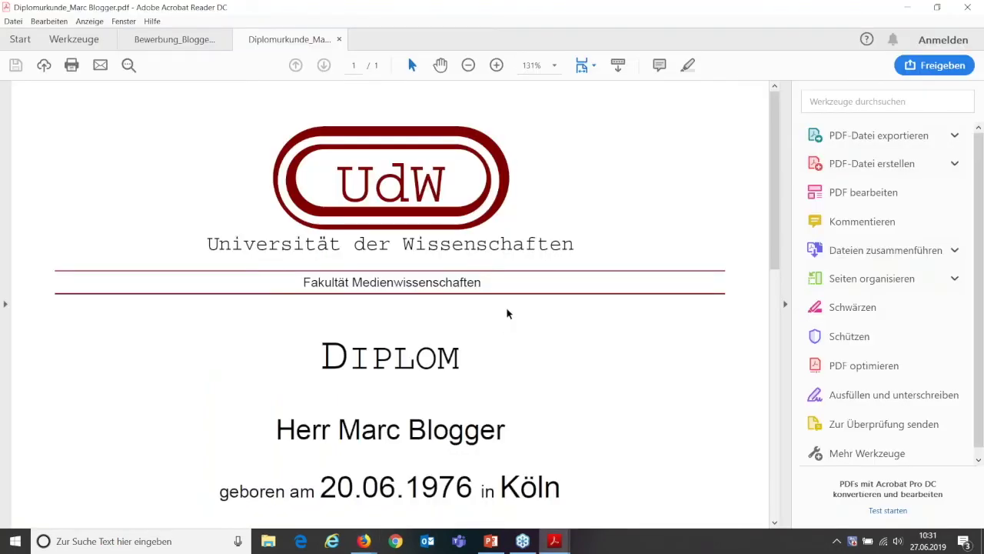
Step: Read through the applicant's diploma document and return to the applicant's record in the browser
{"action": "scroll", "coordinate": [507, 312], "scroll_direction": "down", "scroll_amount": 5}
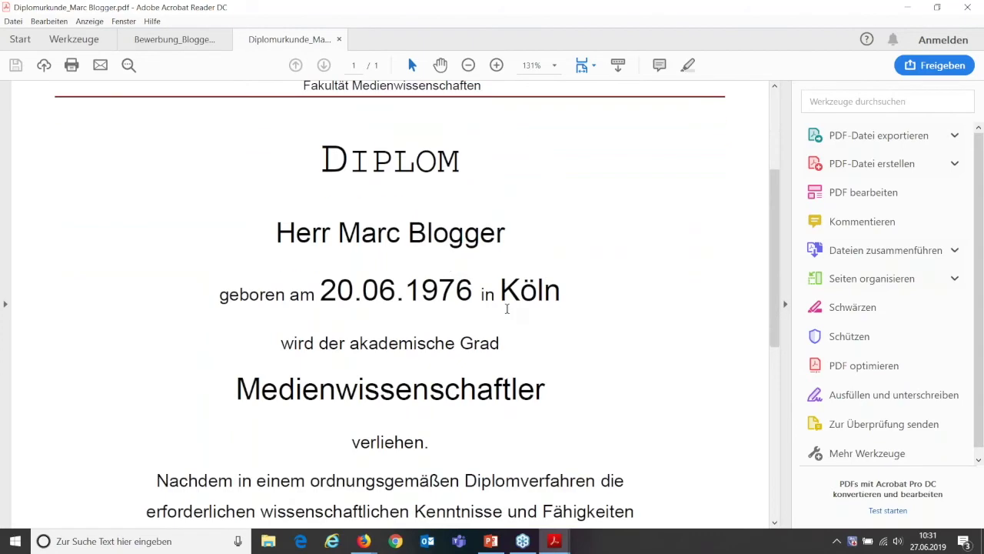
{"action": "scroll", "coordinate": [506, 308], "scroll_direction": "down", "scroll_amount": 4}
{"action": "scroll", "coordinate": [509, 310], "scroll_direction": "down", "scroll_amount": 7}
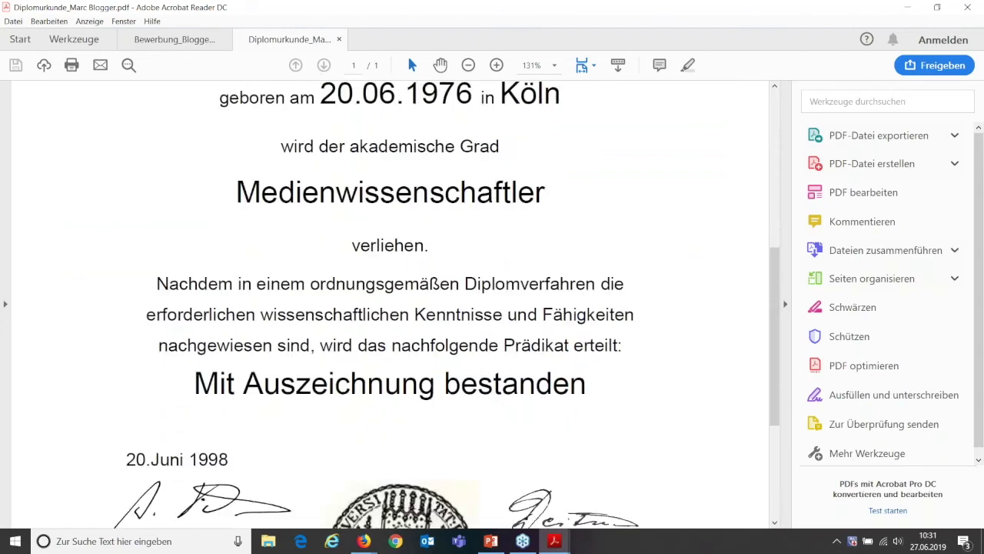
{"action": "scroll", "coordinate": [511, 312], "scroll_direction": "up", "scroll_amount": 4}
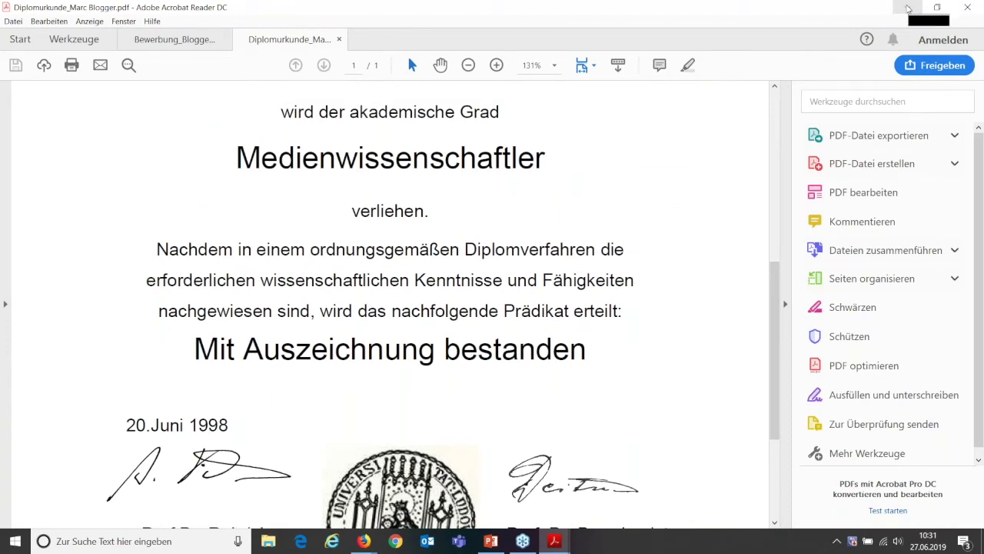
{"action": "left_click", "coordinate": [907, 7]}
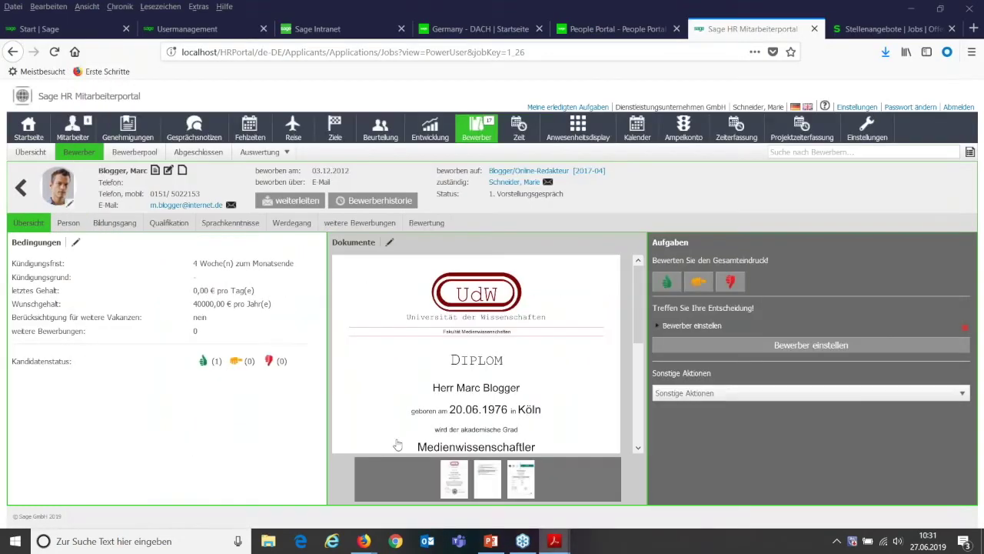
Step: Open the applicant's Bewerberhistorie in the Details view and read the earliest 10.12.2013 10:54 message requesting a Bewertung
{"action": "left_click", "coordinate": [399, 201]}
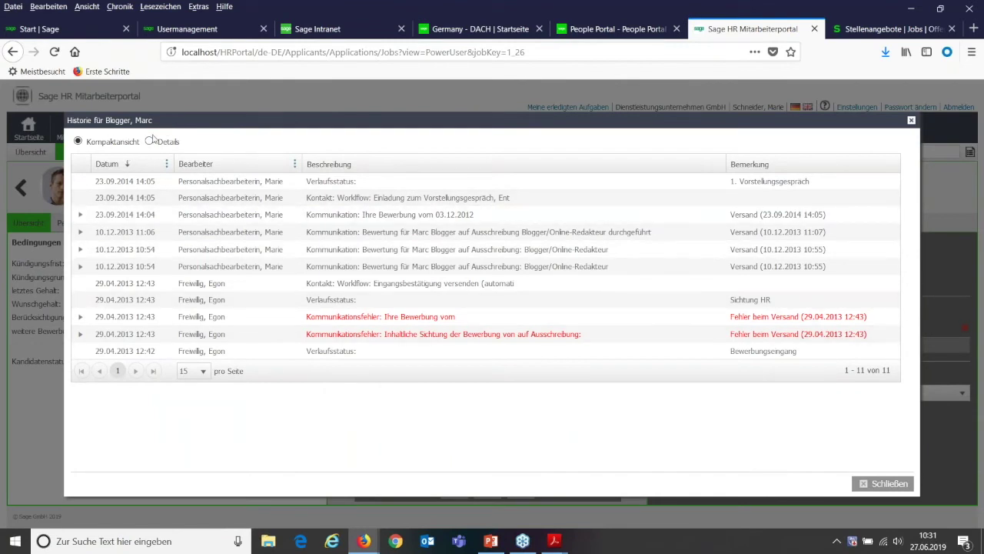
{"action": "left_click", "coordinate": [149, 141]}
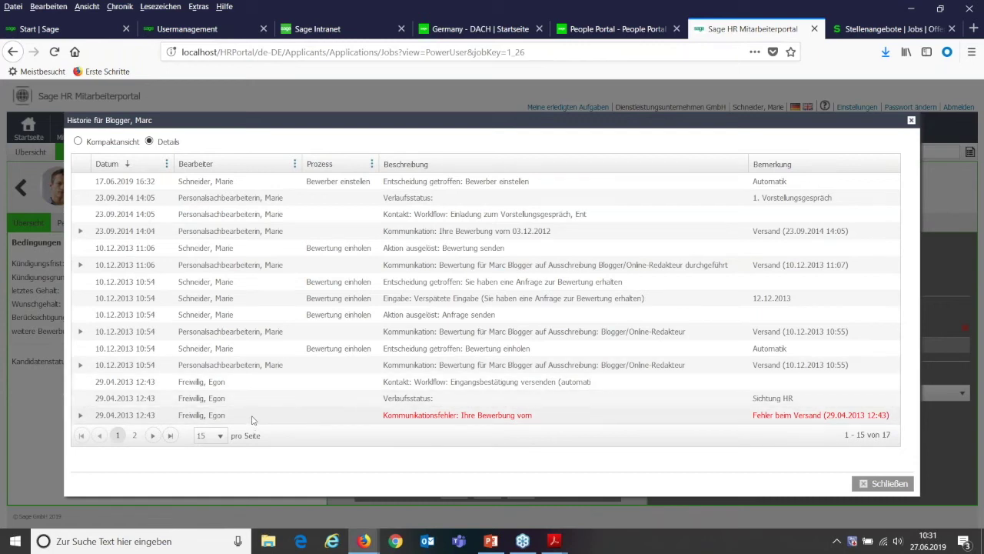
{"action": "left_click", "coordinate": [81, 365]}
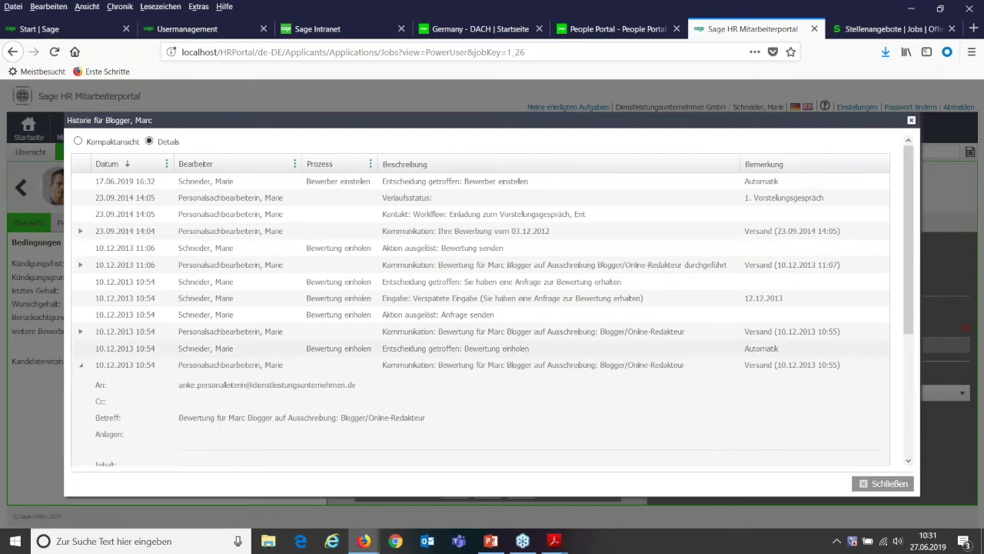
{"action": "scroll", "coordinate": [477, 341], "scroll_direction": "down", "scroll_amount": 3}
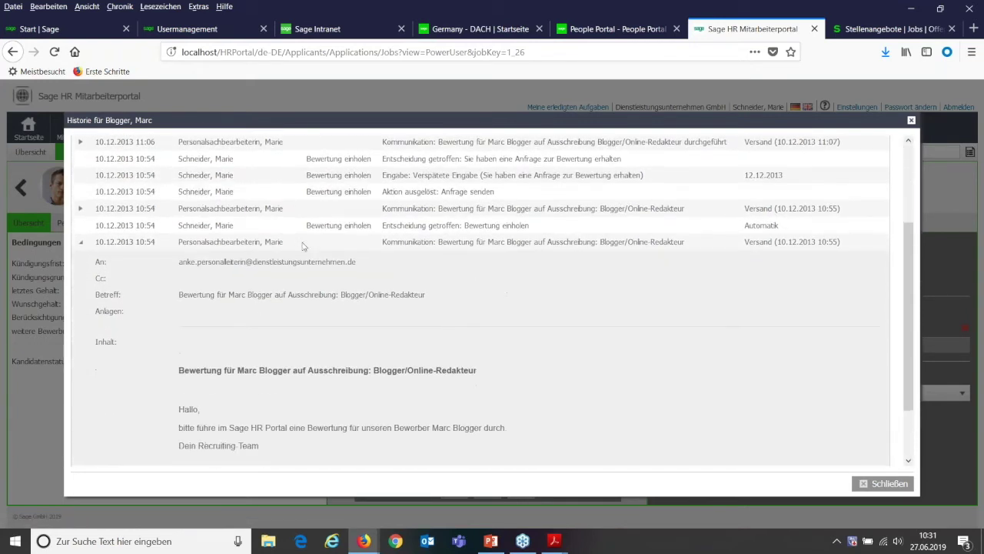
{"action": "scroll", "coordinate": [430, 356], "scroll_direction": "down", "scroll_amount": 2}
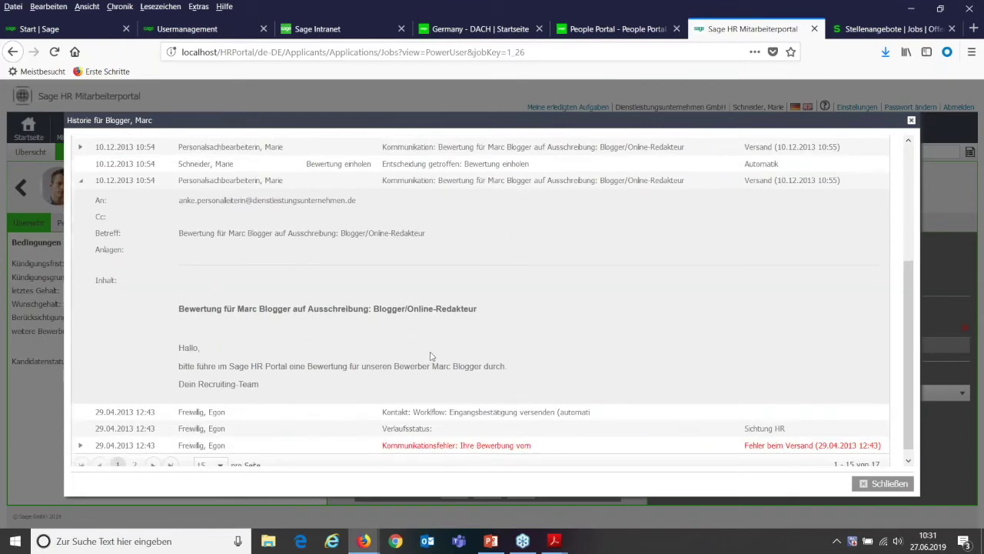
{"action": "scroll", "coordinate": [431, 356], "scroll_direction": "up", "scroll_amount": 1}
{"action": "scroll", "coordinate": [431, 356], "scroll_direction": "up", "scroll_amount": 5}
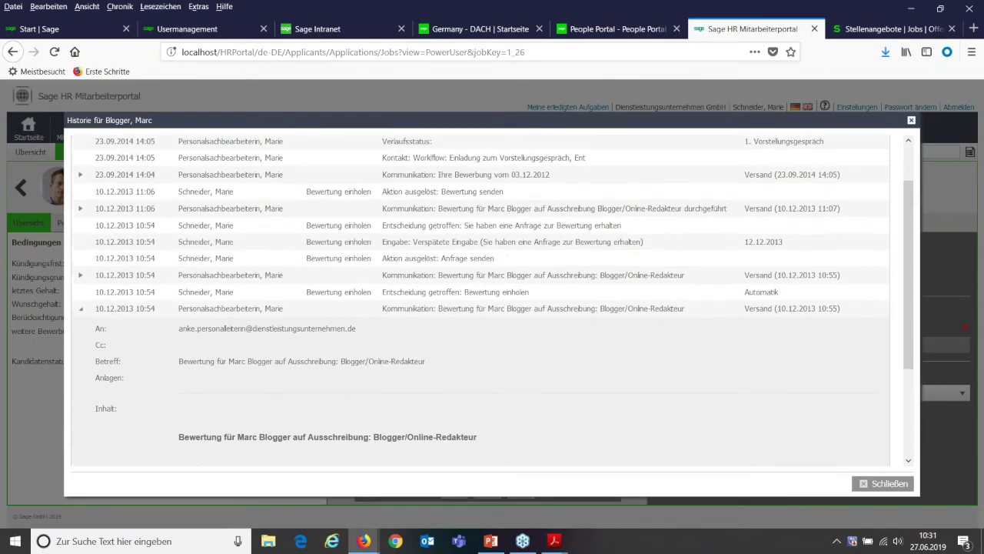
{"action": "scroll", "coordinate": [311, 323], "scroll_direction": "up", "scroll_amount": 1}
Step: Read the 10.12.2013 11:06 message about the completed Bewertung in the history, and close the history
{"action": "left_click", "coordinate": [80, 265]}
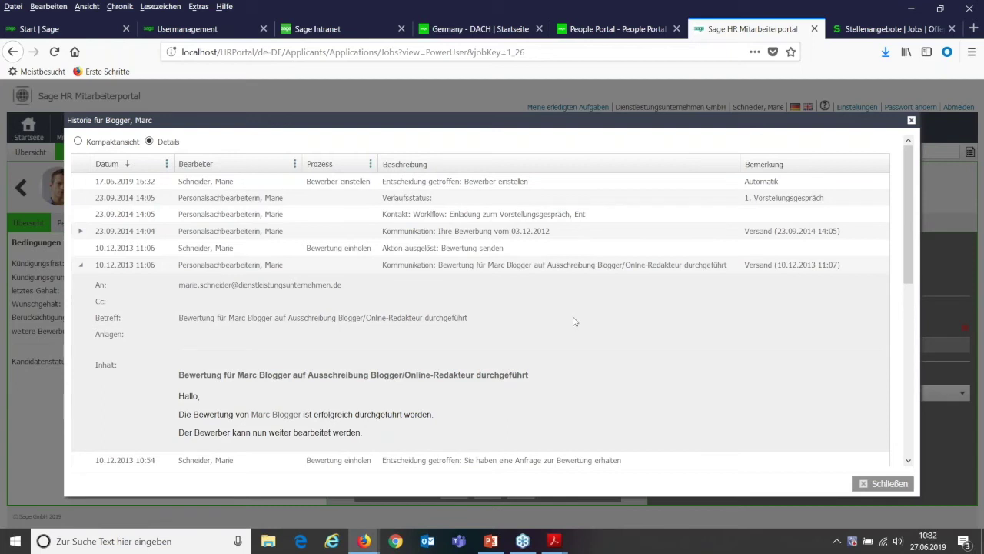
{"action": "scroll", "coordinate": [572, 322], "scroll_direction": "down", "scroll_amount": 2}
{"action": "scroll", "coordinate": [573, 325], "scroll_direction": "up", "scroll_amount": 2}
{"action": "left_click", "coordinate": [902, 488]}
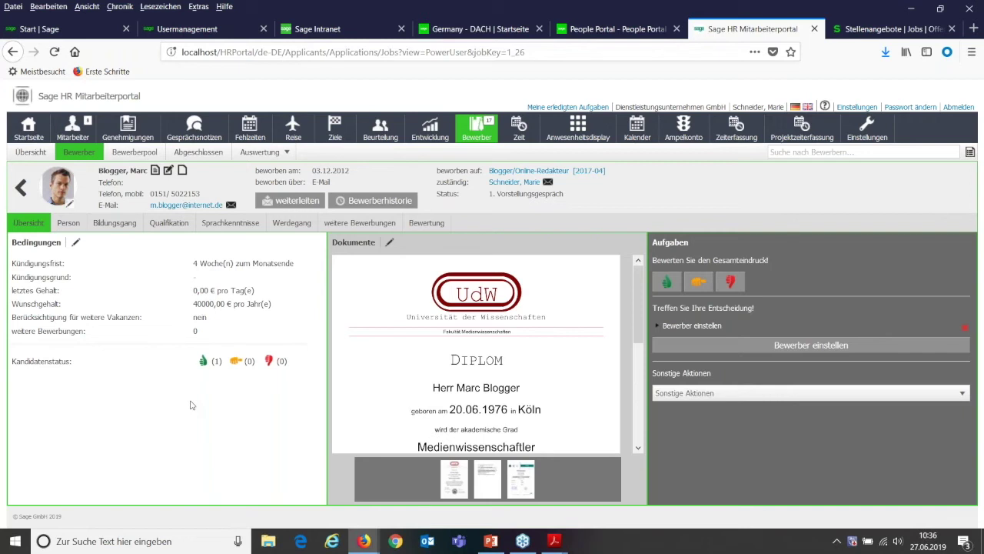
Step: Open the Allgemeiner Bewertungsbogen from the applicant's Bewertung section and look through the answered questionnaire
{"action": "left_click", "coordinate": [427, 224]}
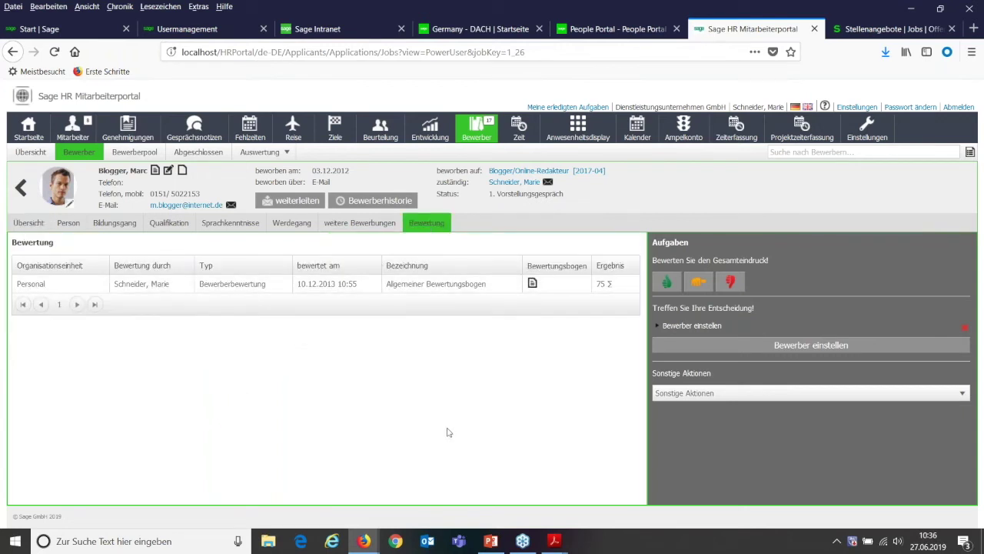
{"action": "left_click", "coordinate": [532, 284]}
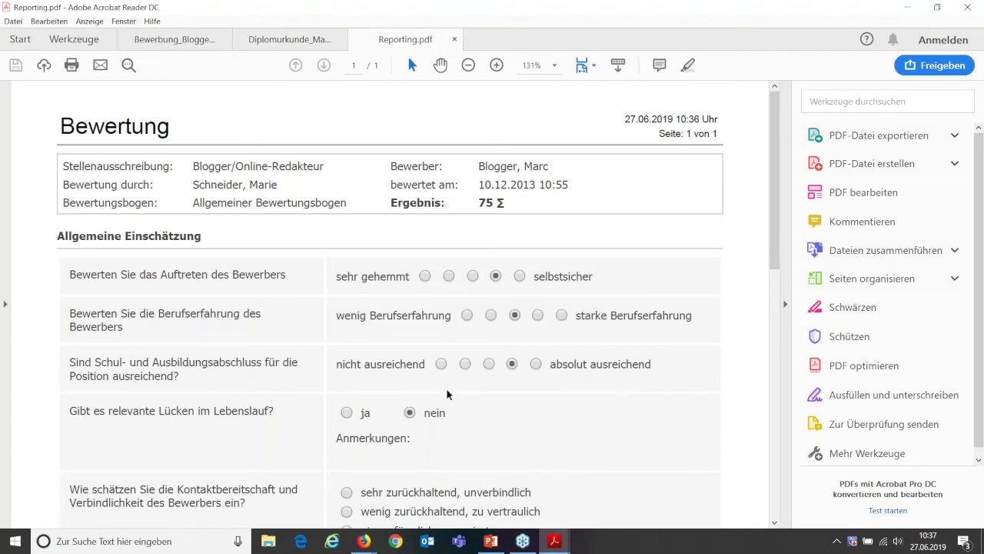
{"action": "scroll", "coordinate": [448, 392], "scroll_direction": "down", "scroll_amount": 1}
{"action": "scroll", "coordinate": [447, 386], "scroll_direction": "down", "scroll_amount": 3}
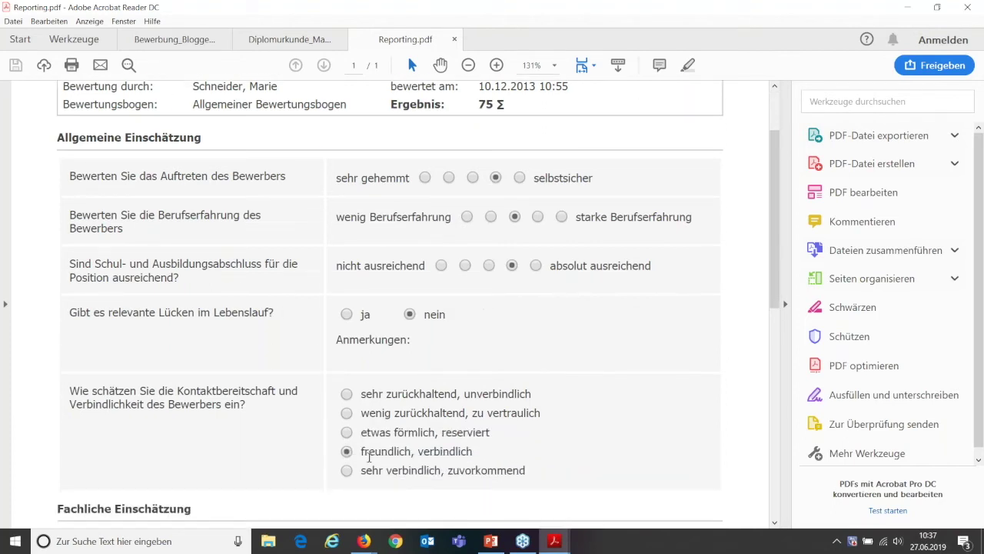
{"action": "scroll", "coordinate": [421, 399], "scroll_direction": "down", "scroll_amount": 8}
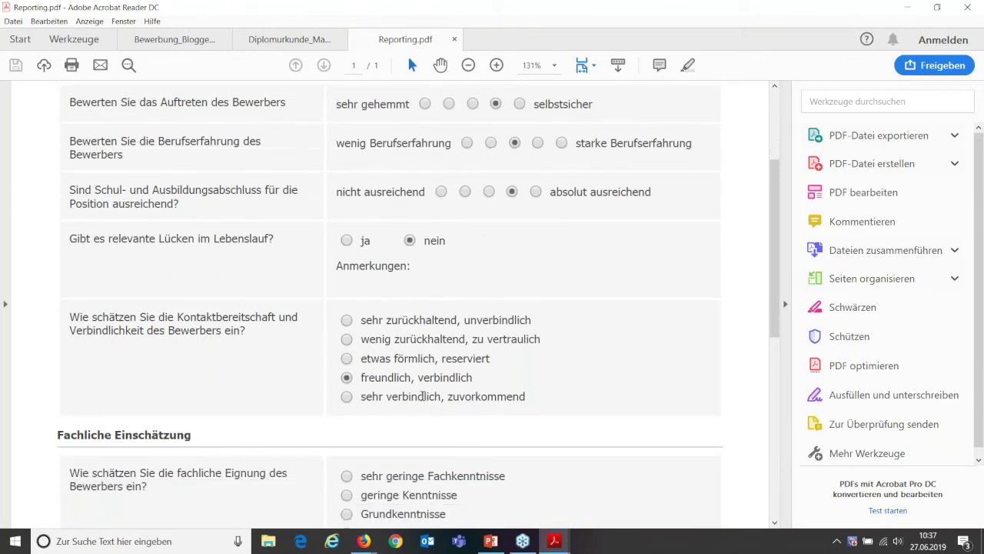
{"action": "scroll", "coordinate": [428, 394], "scroll_direction": "down", "scroll_amount": 13}
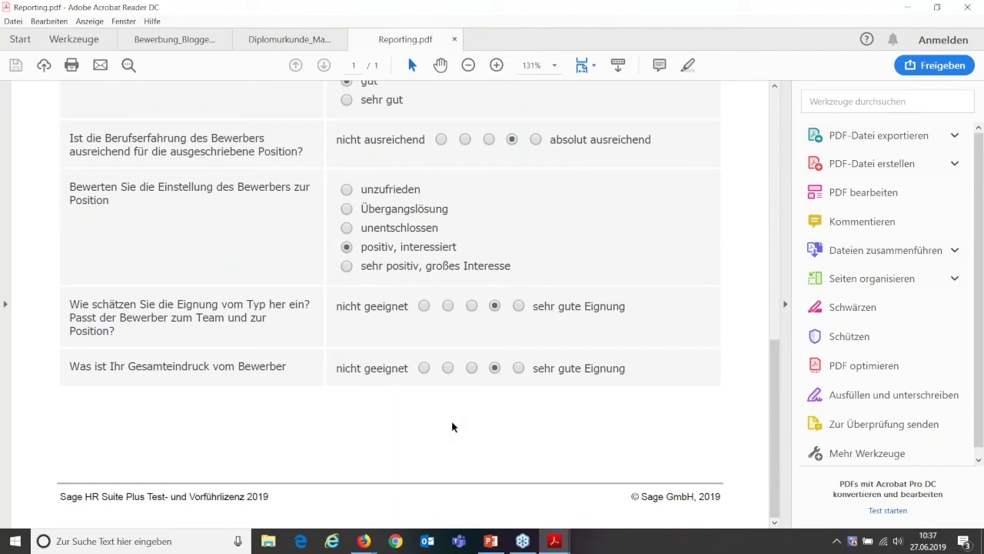
{"action": "scroll", "coordinate": [452, 426], "scroll_direction": "up", "scroll_amount": 8}
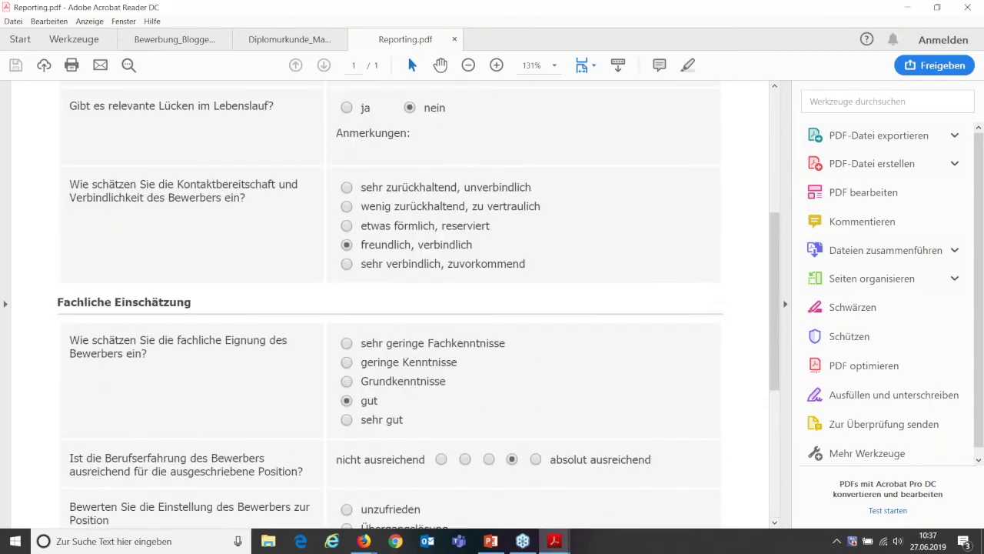
{"action": "scroll", "coordinate": [451, 422], "scroll_direction": "up", "scroll_amount": 6}
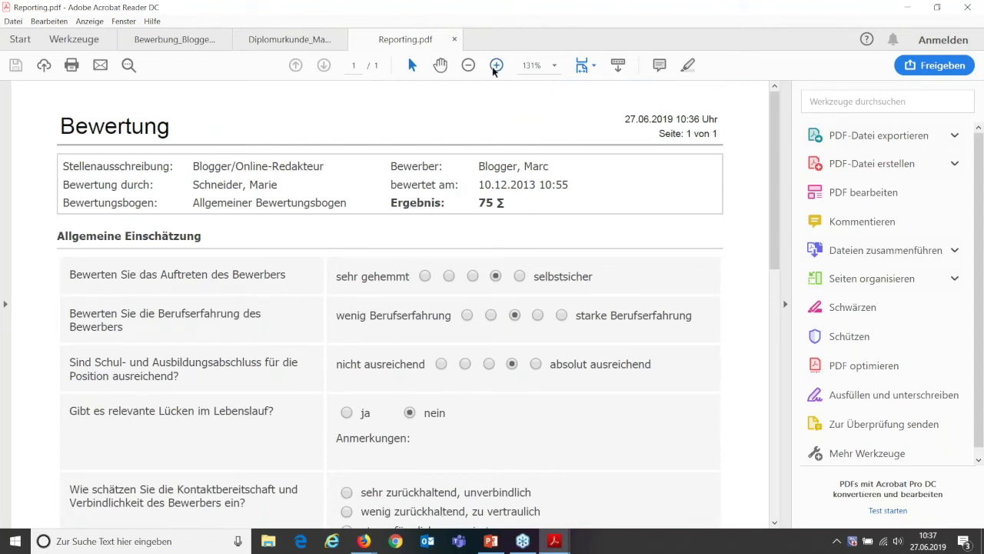
Step: Return to the applicant's record in the browser and look through the available Sonstige Aktionen without choosing one
{"action": "left_click", "coordinate": [908, 12]}
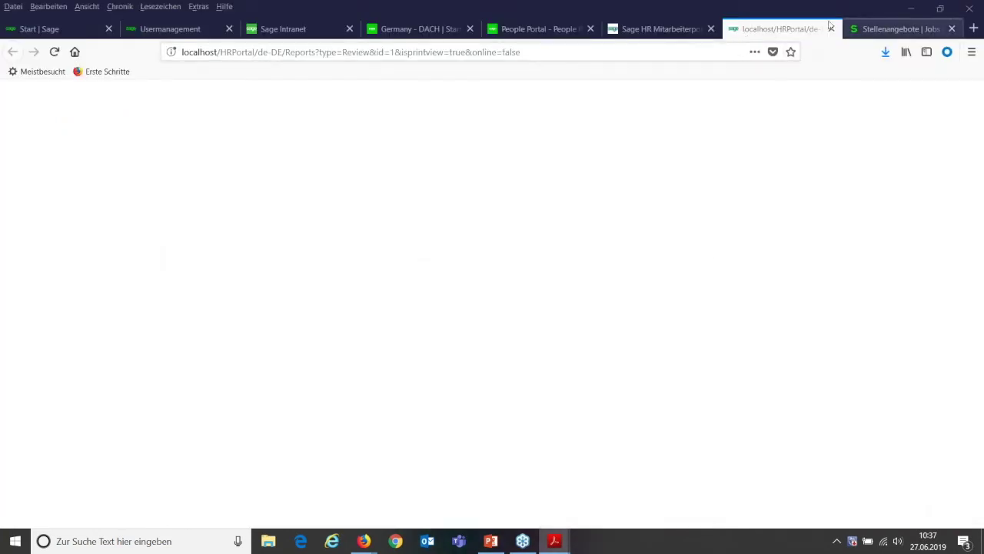
{"action": "left_click", "coordinate": [652, 29]}
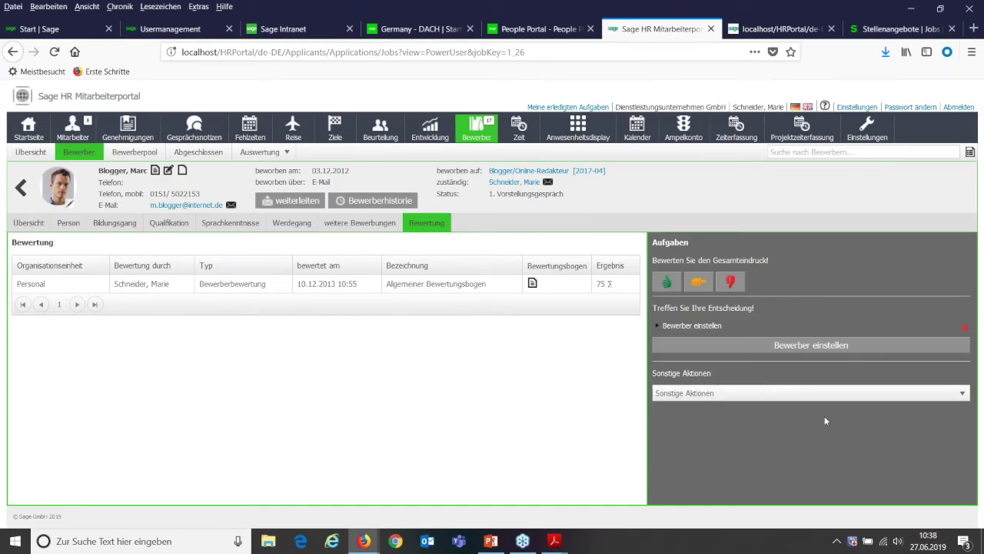
{"action": "left_click", "coordinate": [962, 394]}
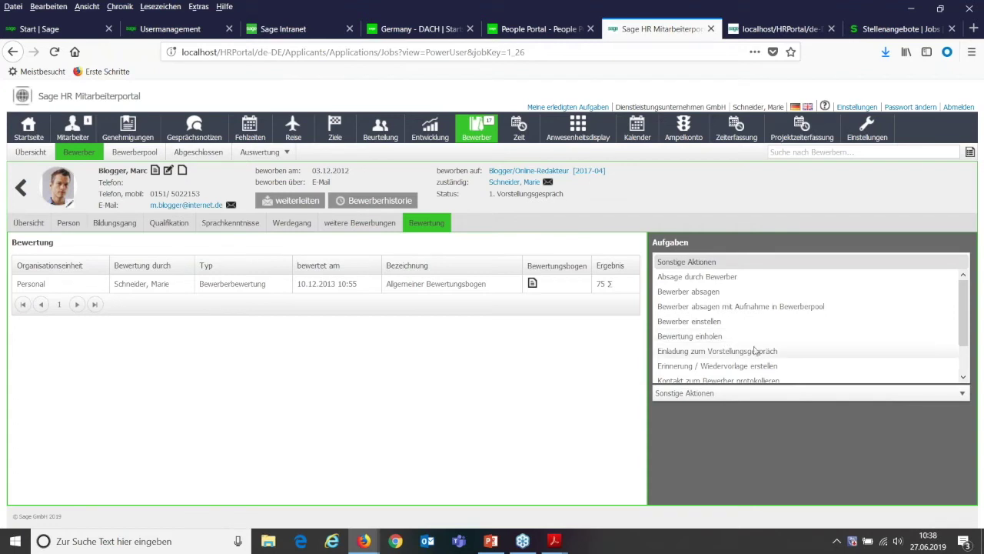
{"action": "scroll", "coordinate": [756, 350], "scroll_direction": "down", "scroll_amount": 2}
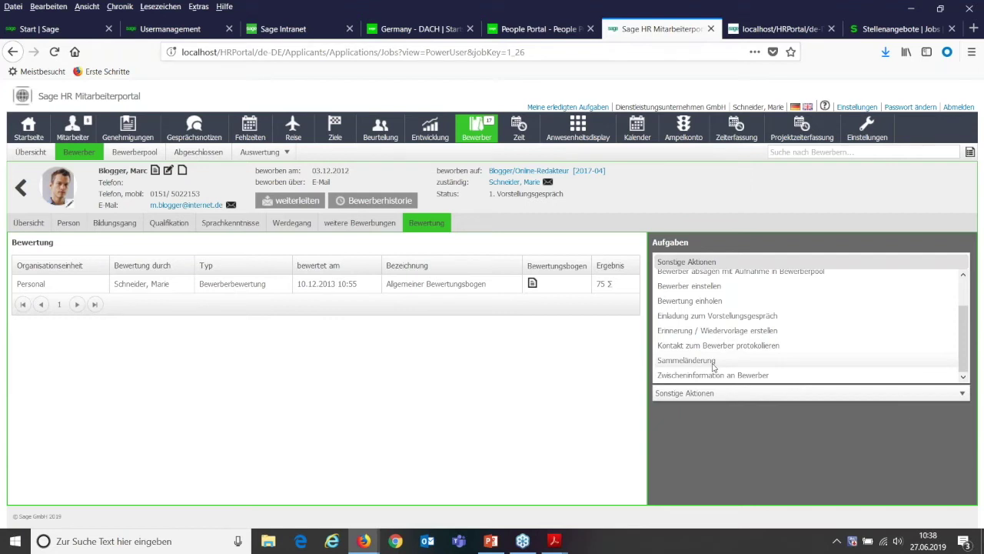
{"action": "left_click", "coordinate": [767, 459]}
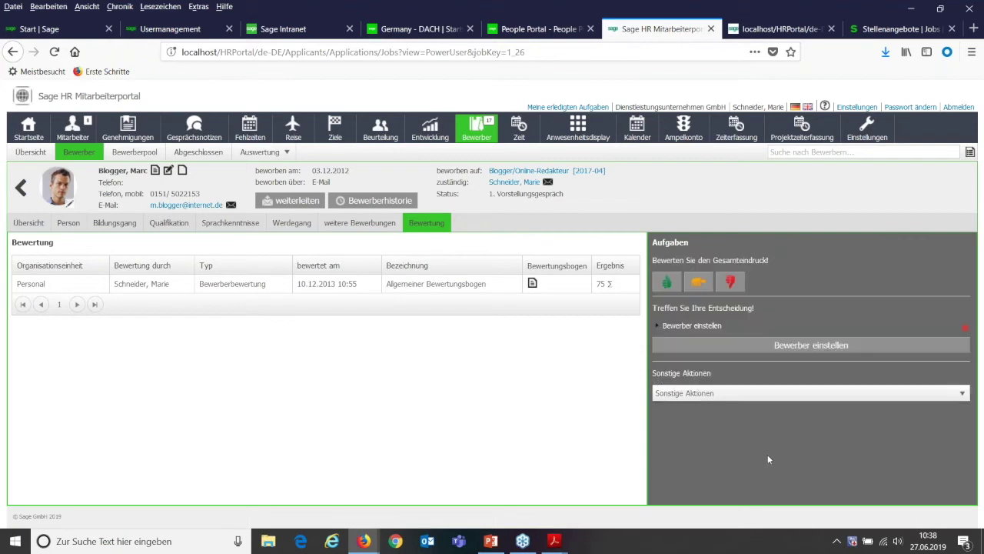
Step: Start the Bewerber einstellen action, read the prepared e-mail under Information an Bewerber zur Einstellung, and collapse that section
{"action": "left_click", "coordinate": [802, 345]}
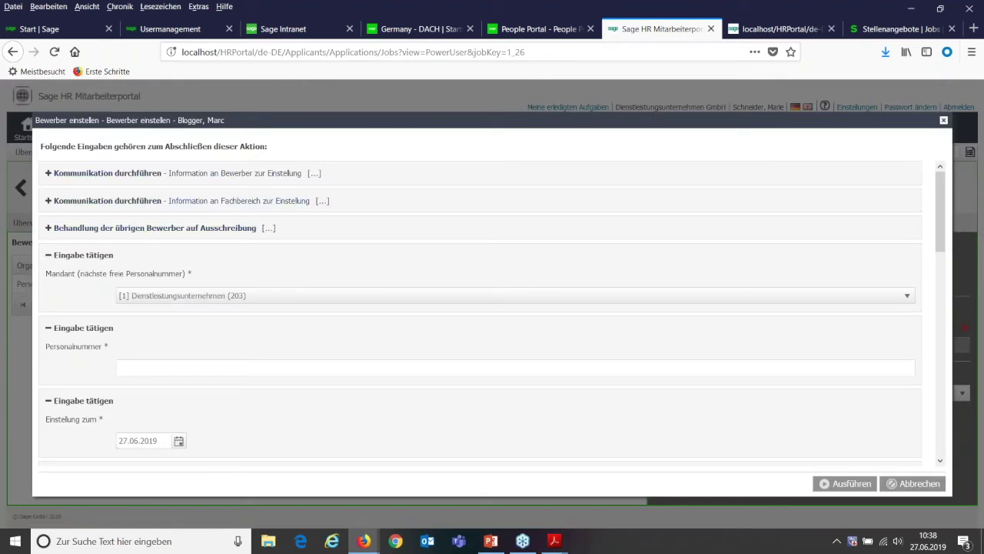
{"action": "left_click", "coordinate": [51, 174]}
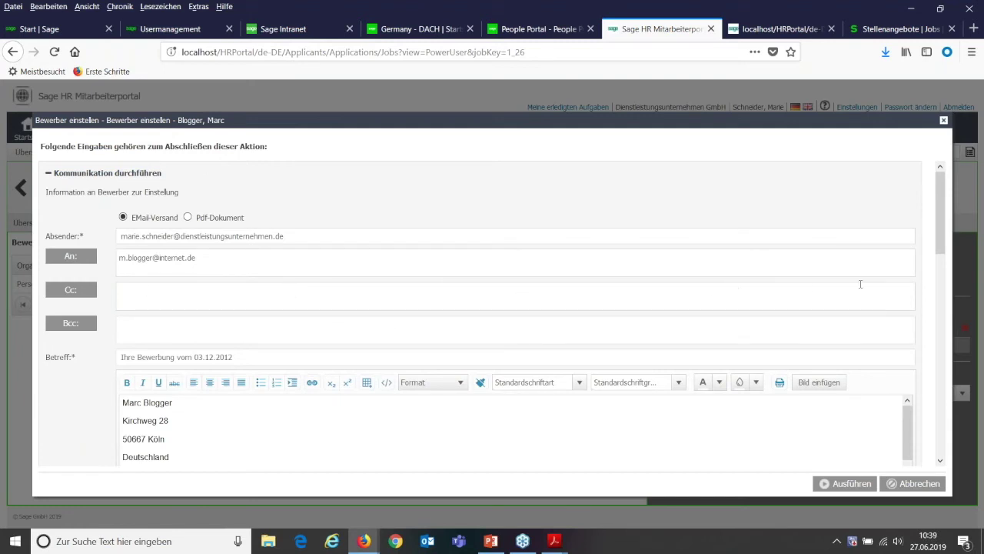
{"action": "scroll", "coordinate": [864, 288], "scroll_direction": "down", "scroll_amount": 5}
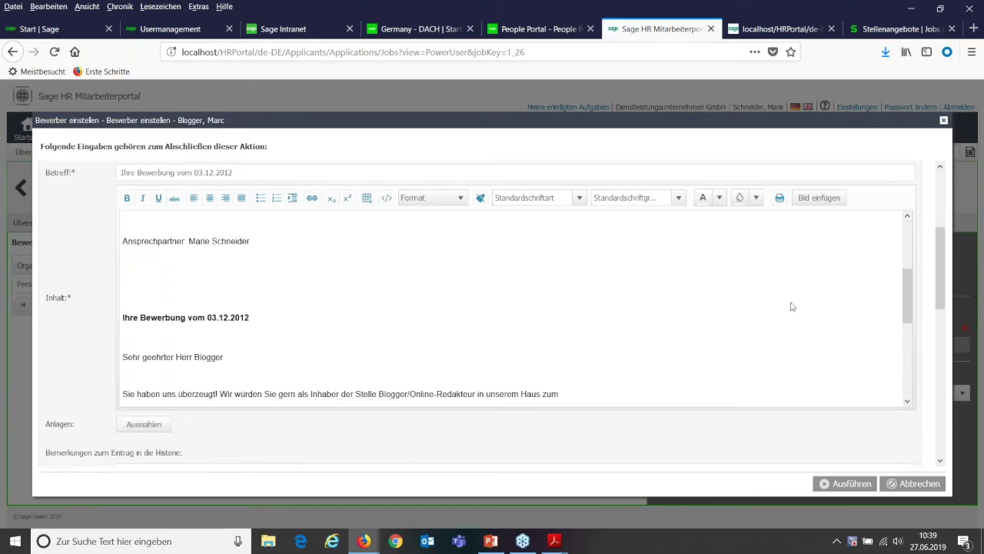
{"action": "scroll", "coordinate": [651, 296], "scroll_direction": "down", "scroll_amount": 4}
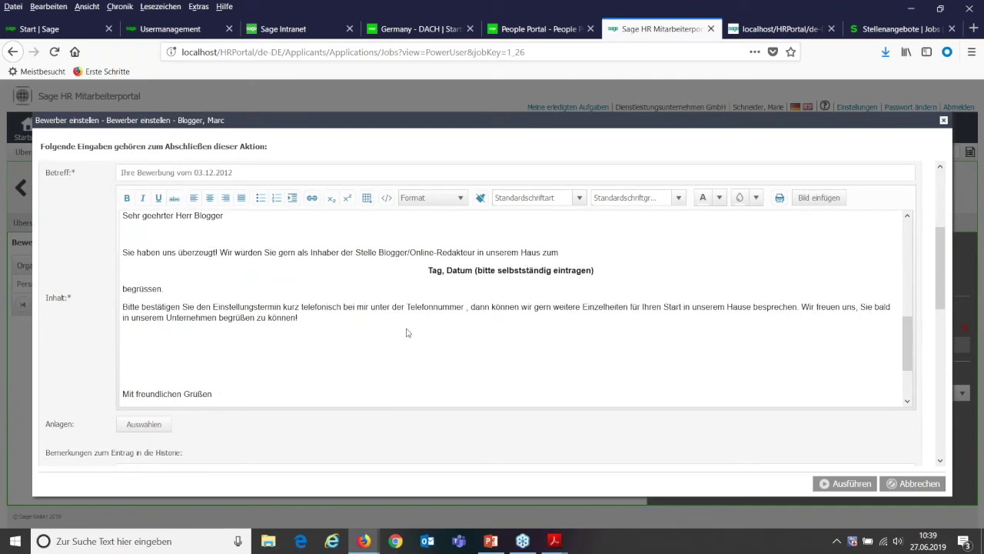
{"action": "scroll", "coordinate": [406, 331], "scroll_direction": "down", "scroll_amount": 2}
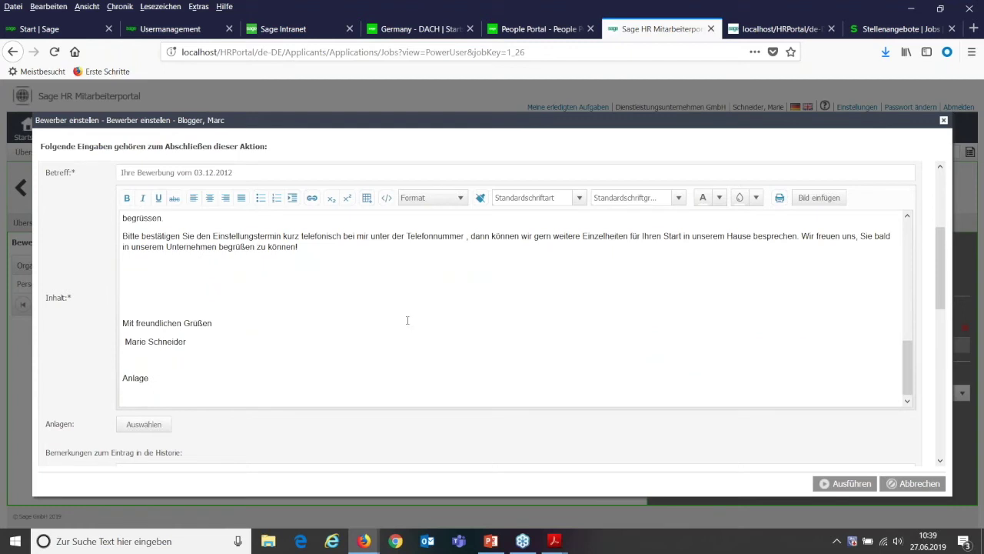
{"action": "scroll", "coordinate": [407, 318], "scroll_direction": "up", "scroll_amount": 5}
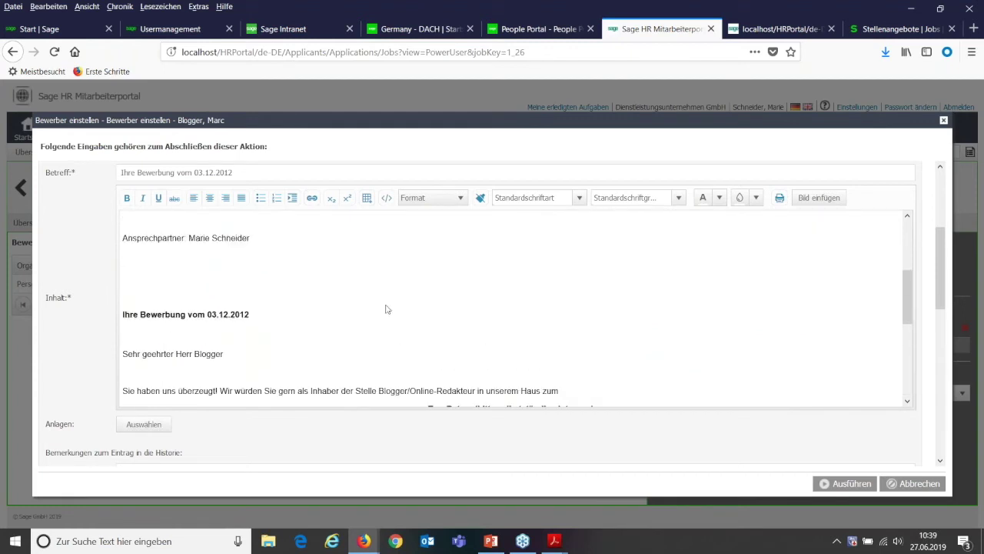
{"action": "scroll", "coordinate": [369, 300], "scroll_direction": "down", "scroll_amount": 2}
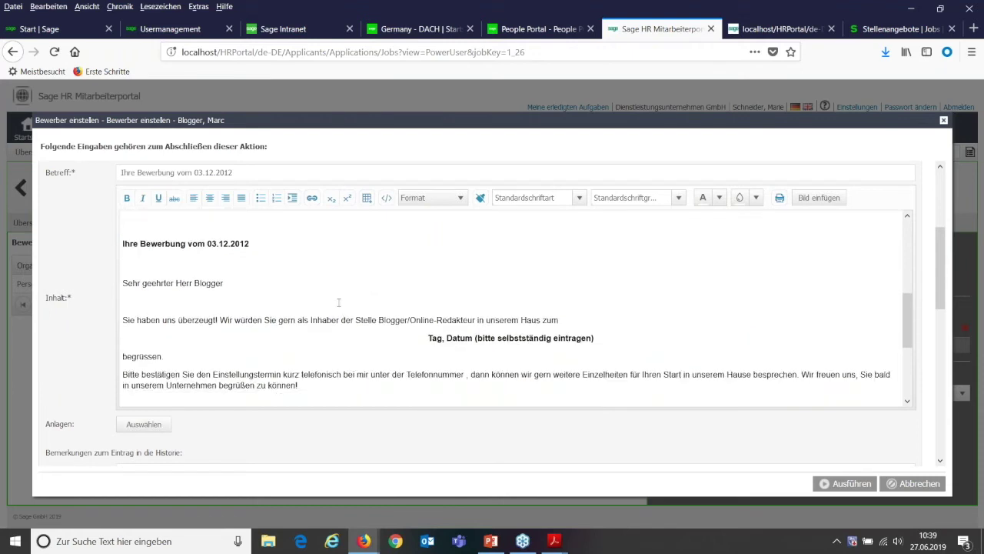
{"action": "left_click_drag", "start_coordinate": [322, 320], "coordinate": [339, 320]}
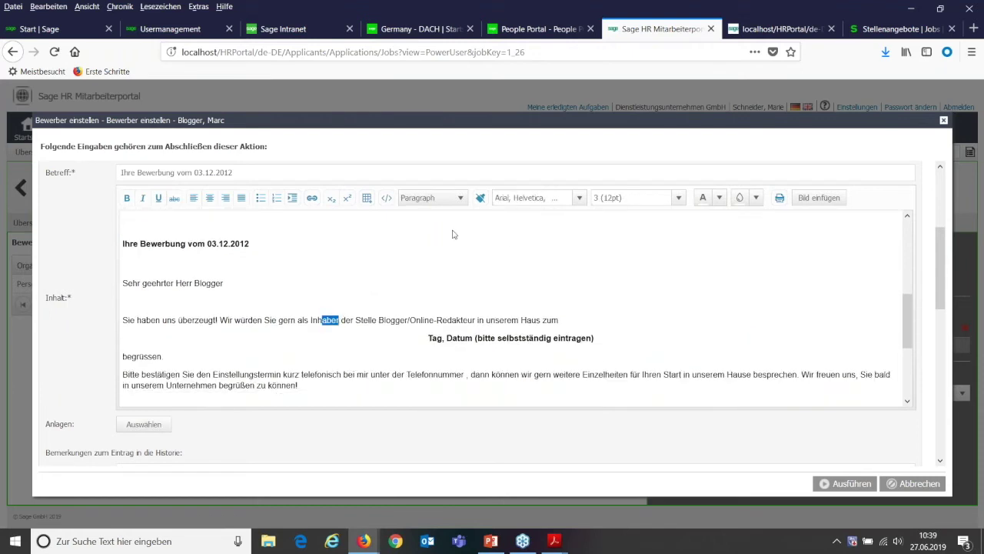
{"action": "scroll", "coordinate": [349, 294], "scroll_direction": "up", "scroll_amount": 5}
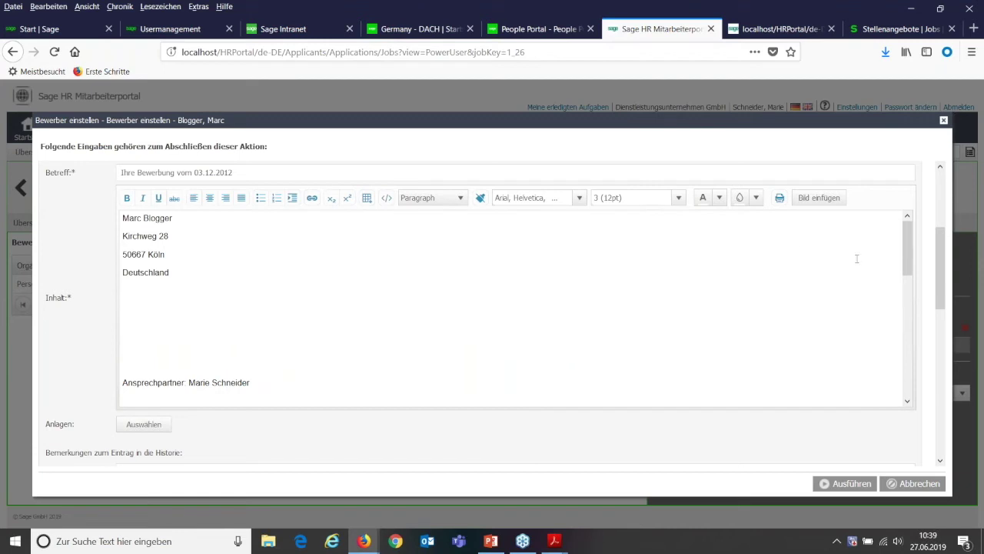
{"action": "scroll", "coordinate": [934, 279], "scroll_direction": "up", "scroll_amount": 4}
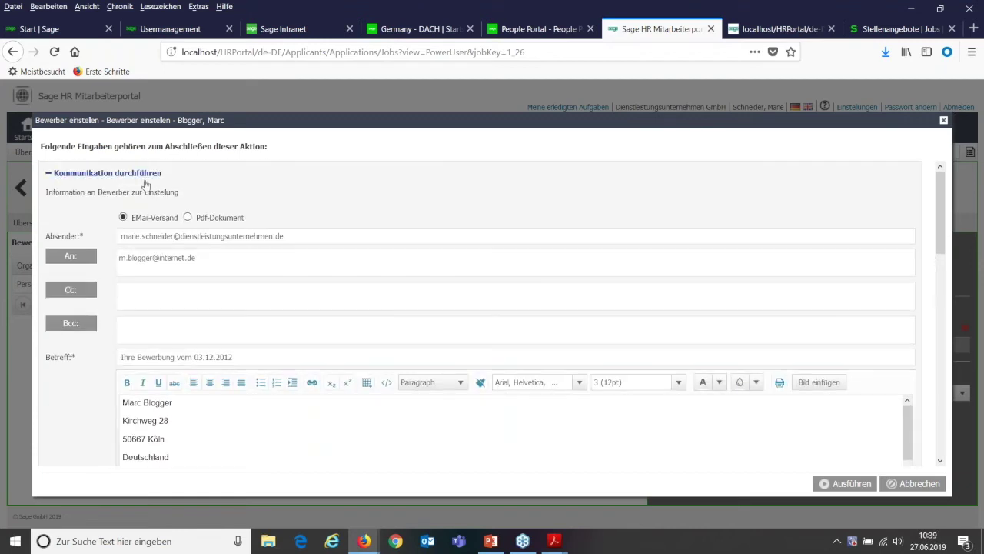
{"action": "left_click", "coordinate": [48, 175]}
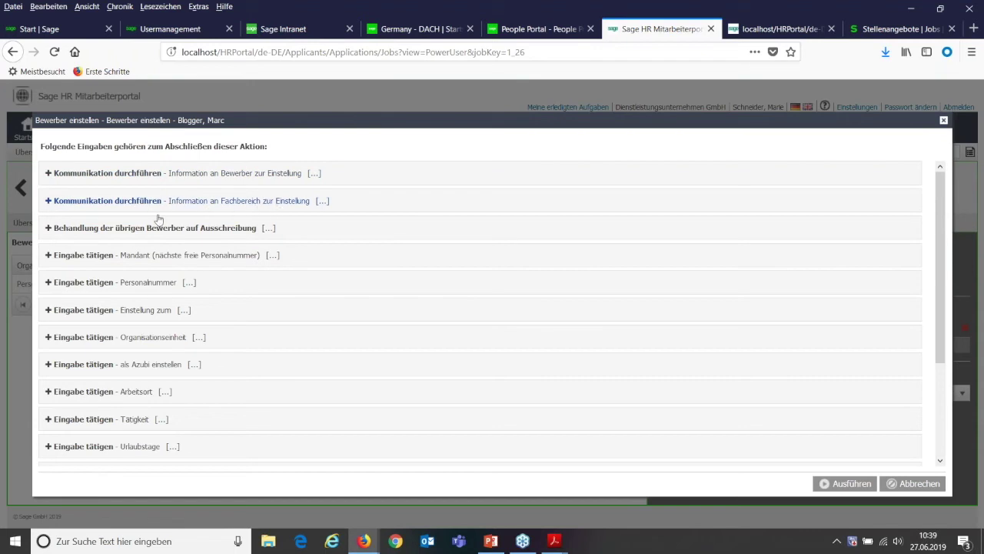
Step: Read the prepared e-mail under Information an Fachbereich zur Einstellung, and collapse that section
{"action": "left_click", "coordinate": [51, 201]}
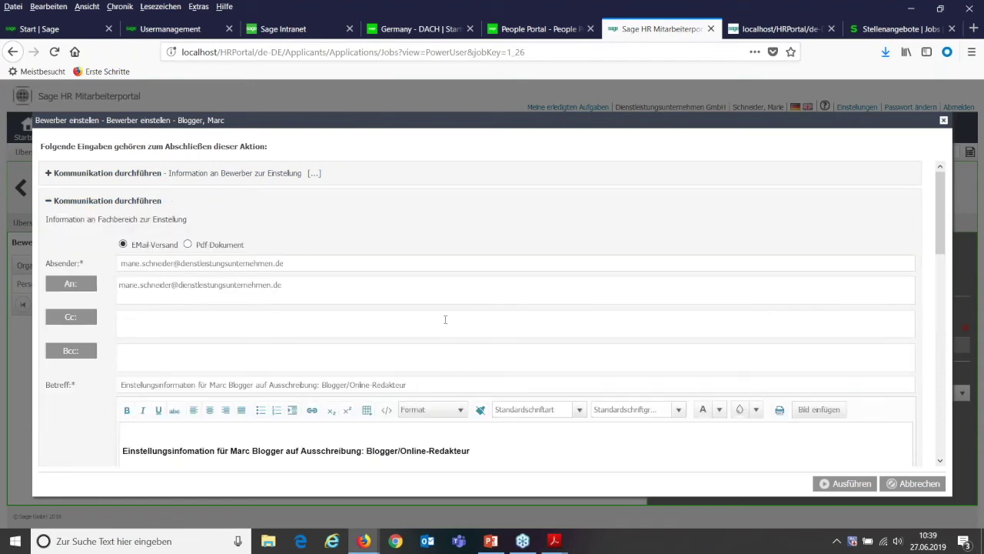
{"action": "scroll", "coordinate": [396, 379], "scroll_direction": "down", "scroll_amount": 5}
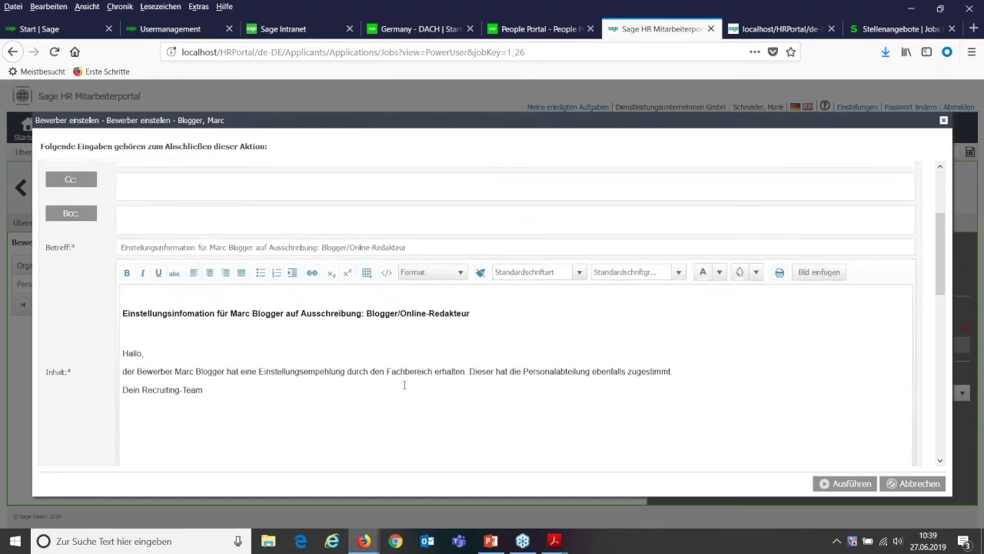
{"action": "scroll", "coordinate": [743, 281], "scroll_direction": "up", "scroll_amount": 5}
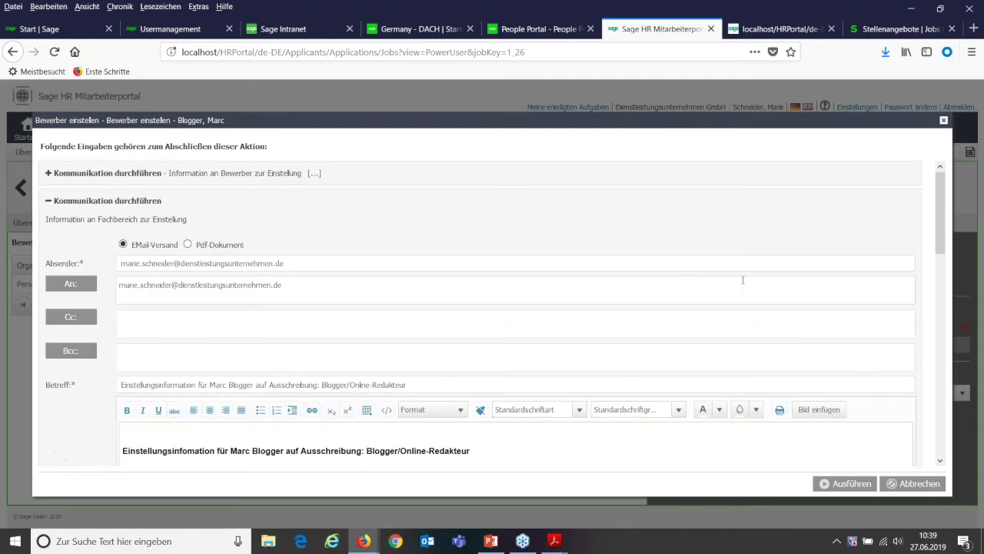
{"action": "left_click", "coordinate": [48, 200]}
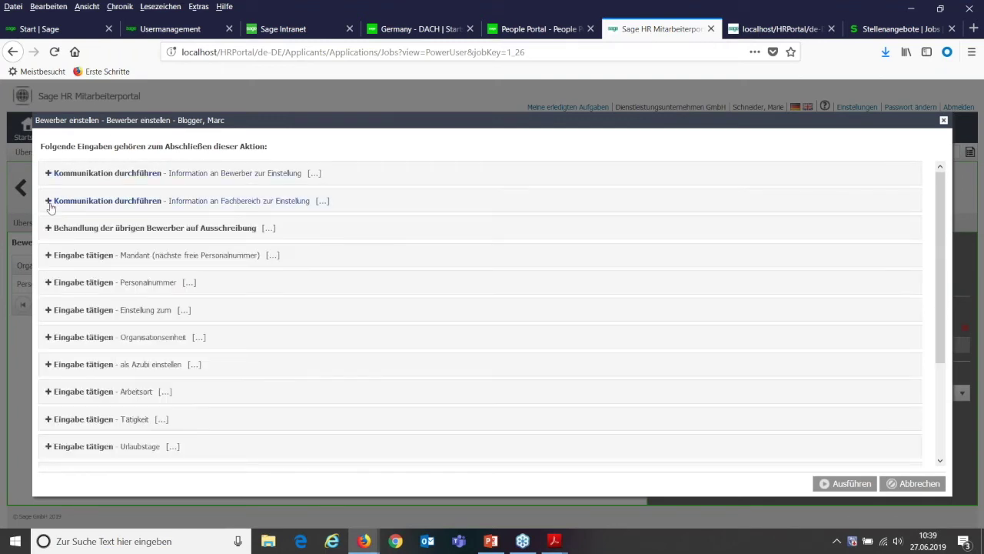
Step: Review the Behandlung der übrigen Bewerber auf Ausschreibung section and the remaining Eingabe tätigen entries, and cancel the hiring action
{"action": "left_click", "coordinate": [175, 231]}
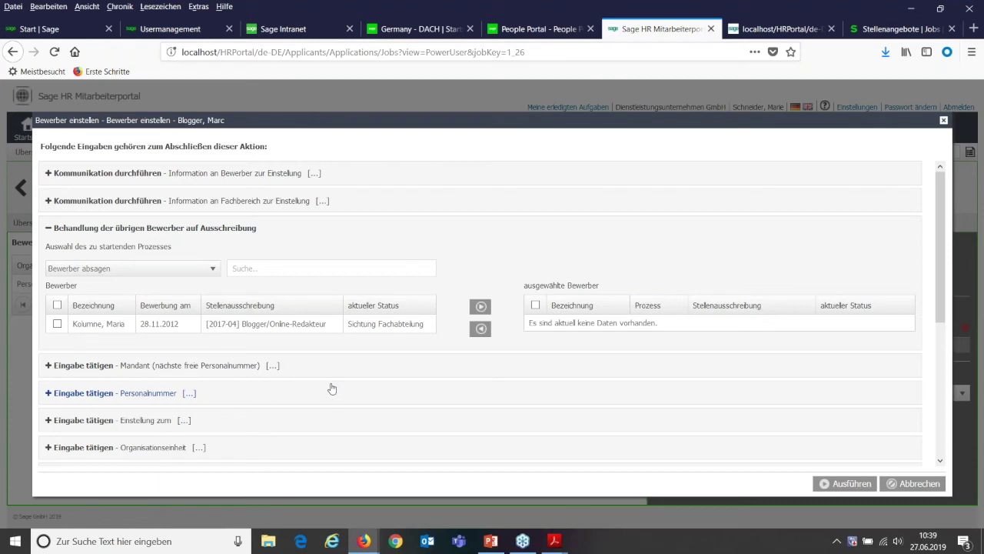
{"action": "left_click", "coordinate": [47, 229]}
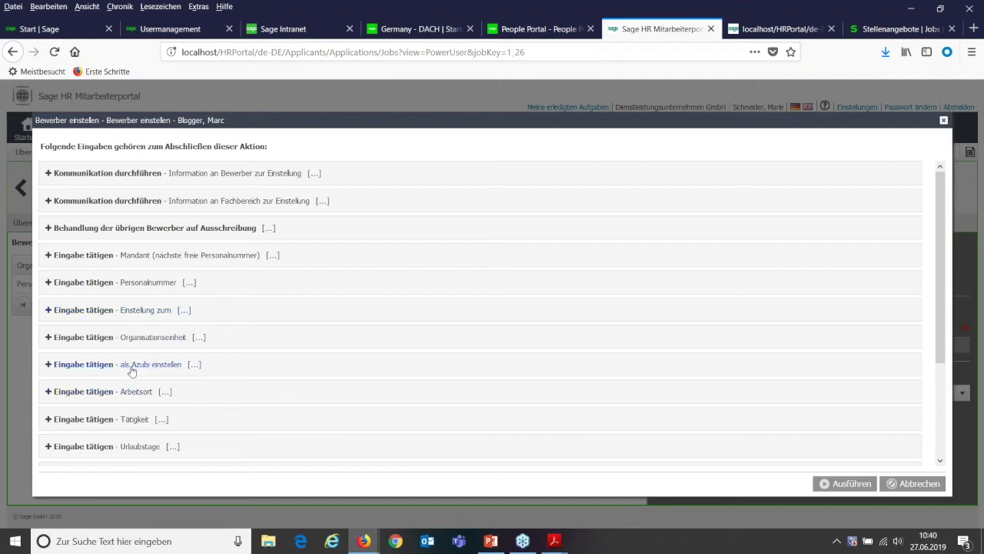
{"action": "scroll", "coordinate": [357, 376], "scroll_direction": "down", "scroll_amount": 2}
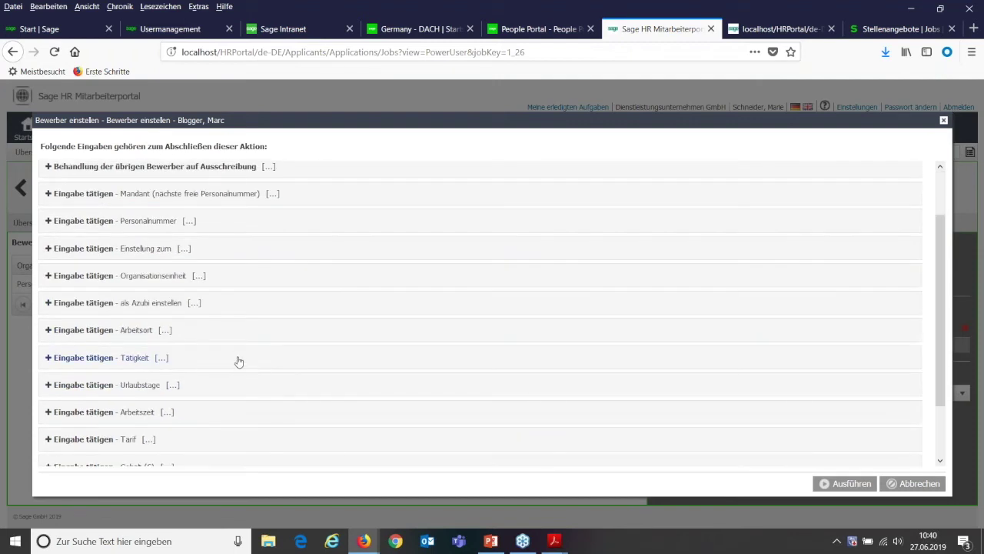
{"action": "scroll", "coordinate": [235, 357], "scroll_direction": "down", "scroll_amount": 2}
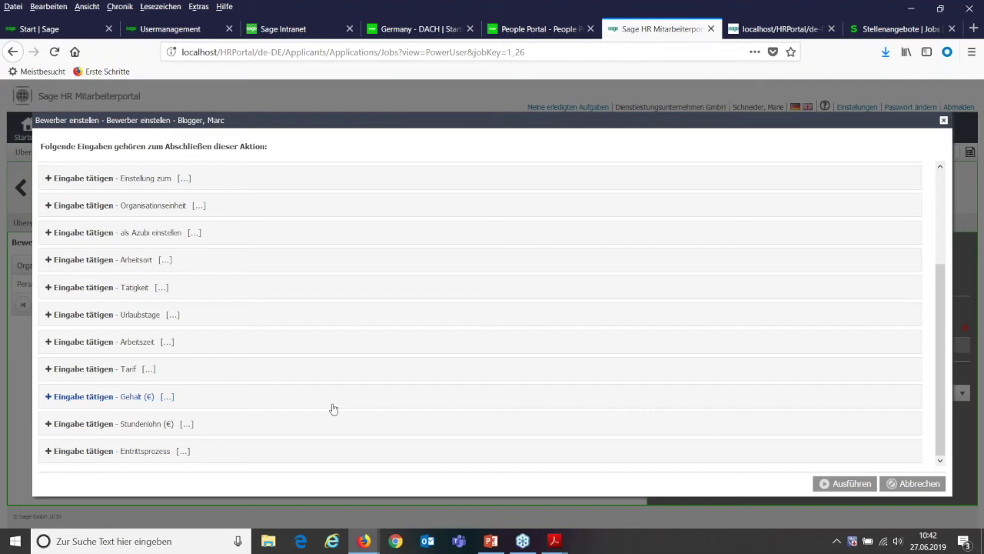
{"action": "left_click", "coordinate": [920, 484]}
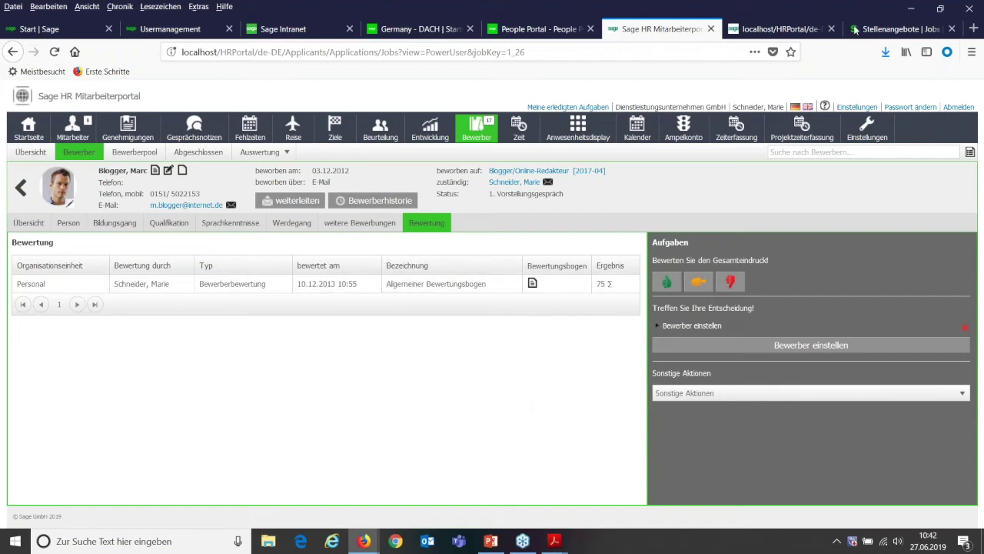
Step: Switch to the Sage Stellenangebote page and show the job offers for Frankfurt
{"action": "left_click", "coordinate": [884, 29]}
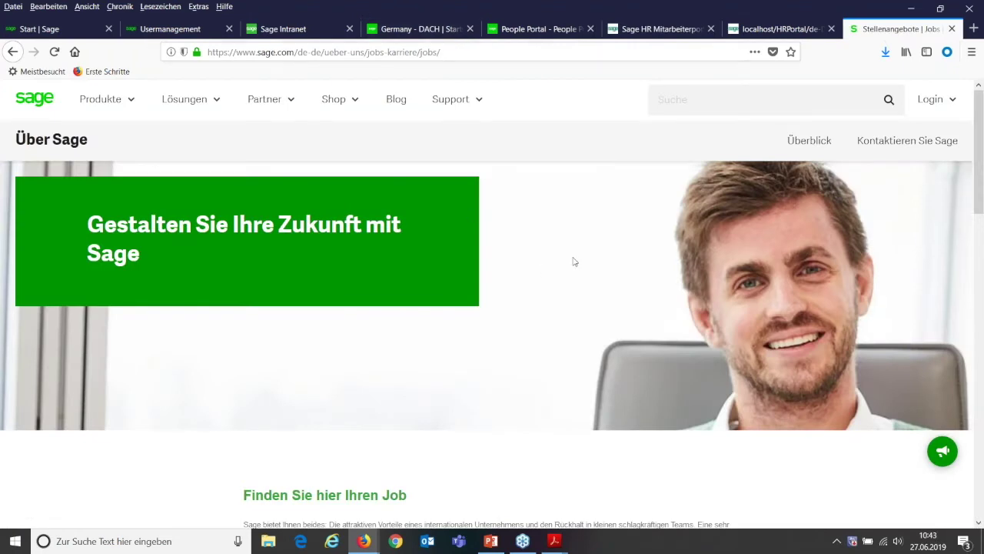
{"action": "scroll", "coordinate": [573, 262], "scroll_direction": "down", "scroll_amount": 3}
{"action": "scroll", "coordinate": [565, 270], "scroll_direction": "down", "scroll_amount": 1}
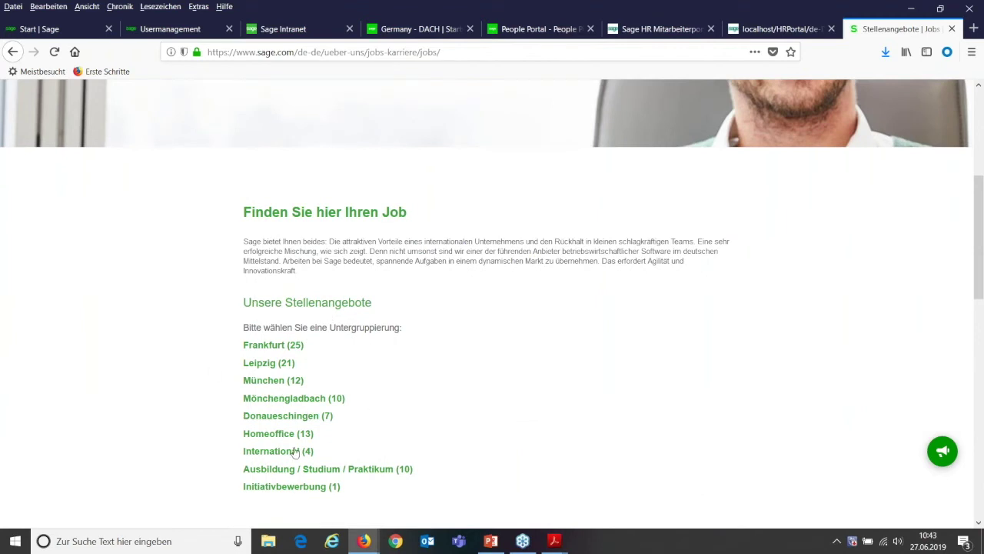
{"action": "left_click", "coordinate": [270, 350]}
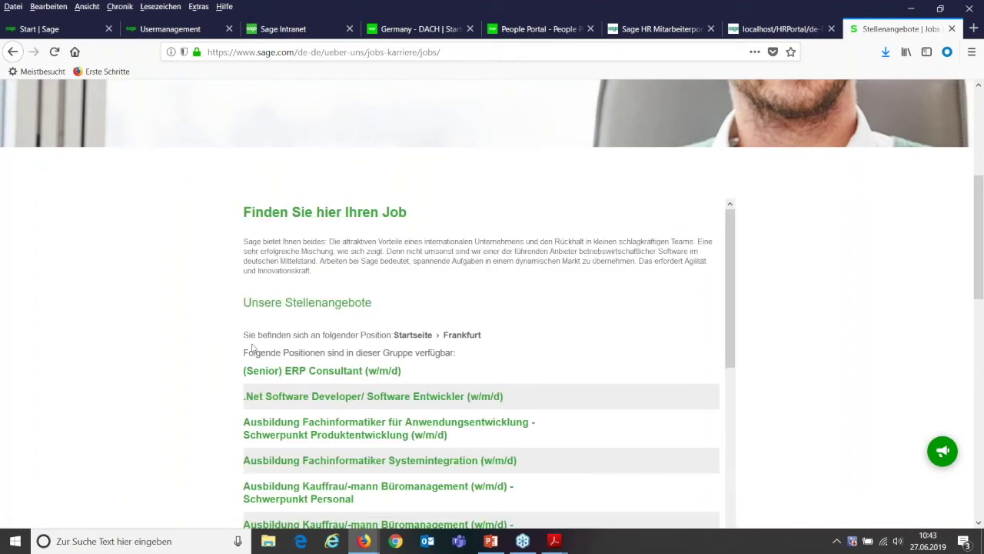
Step: Open the (Senior) ERP Consultant (w/m/d) job posting and read through it down to the online application option
{"action": "scroll", "coordinate": [354, 304], "scroll_direction": "down", "scroll_amount": 2}
{"action": "left_click", "coordinate": [353, 301]}
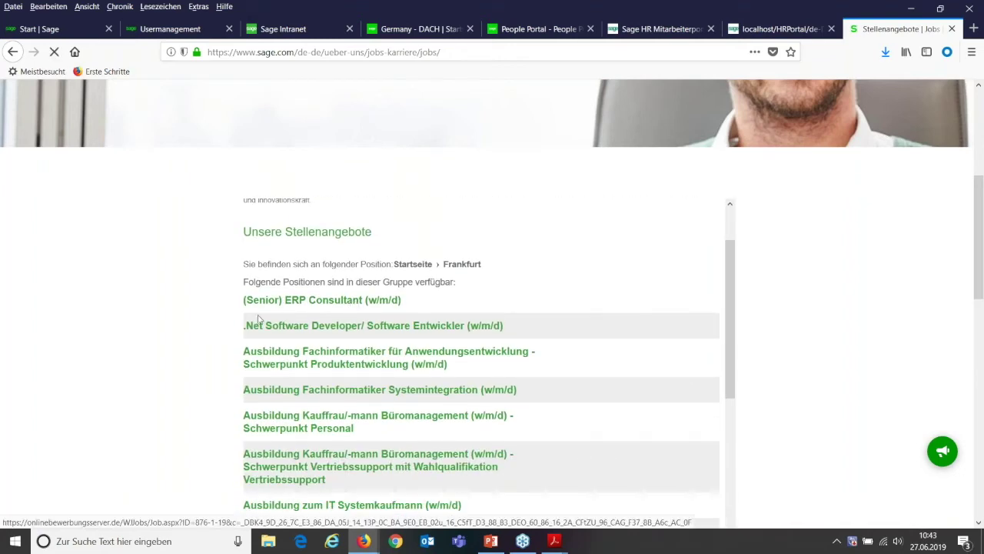
{"action": "scroll", "coordinate": [378, 323], "scroll_direction": "down", "scroll_amount": 10}
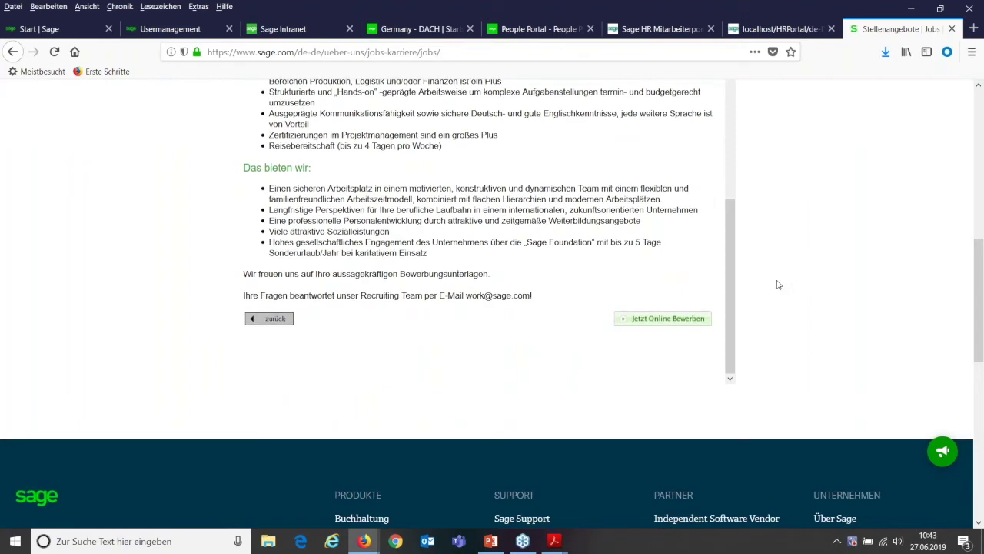
Step: Leave the job posting and return to the applicant's record in the Sage HR Mitarbeiterportal
{"action": "scroll", "coordinate": [776, 284], "scroll_direction": "up", "scroll_amount": 10}
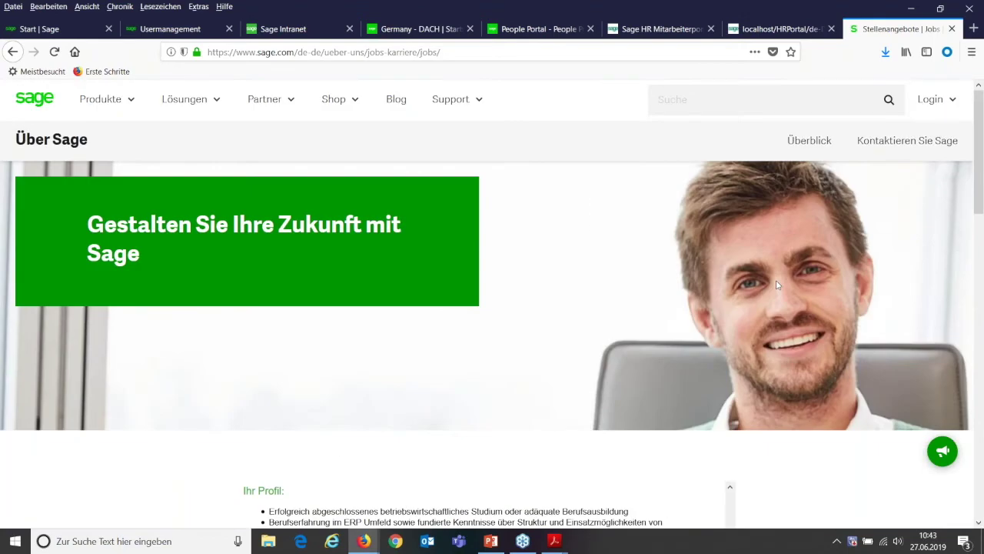
{"action": "left_click", "coordinate": [776, 29]}
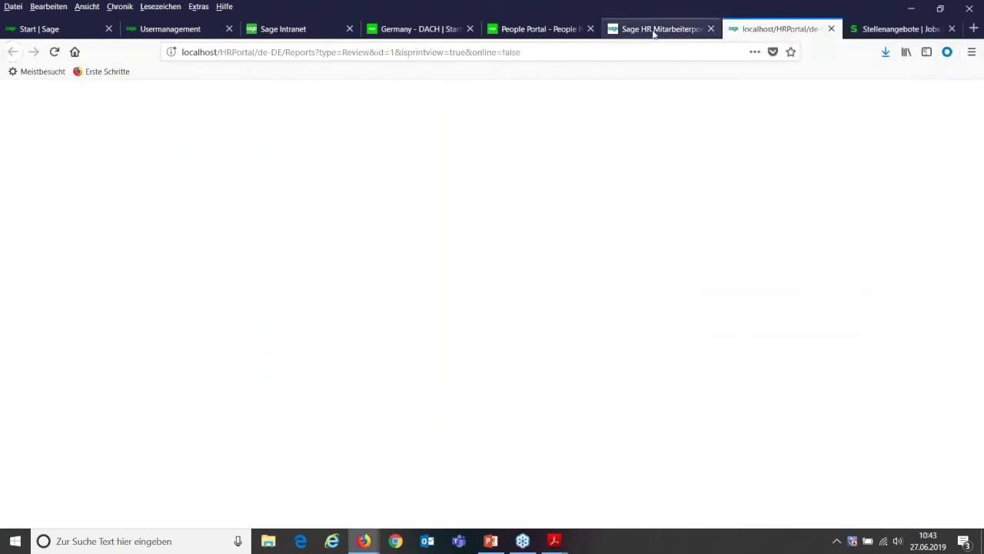
{"action": "left_click", "coordinate": [650, 30]}
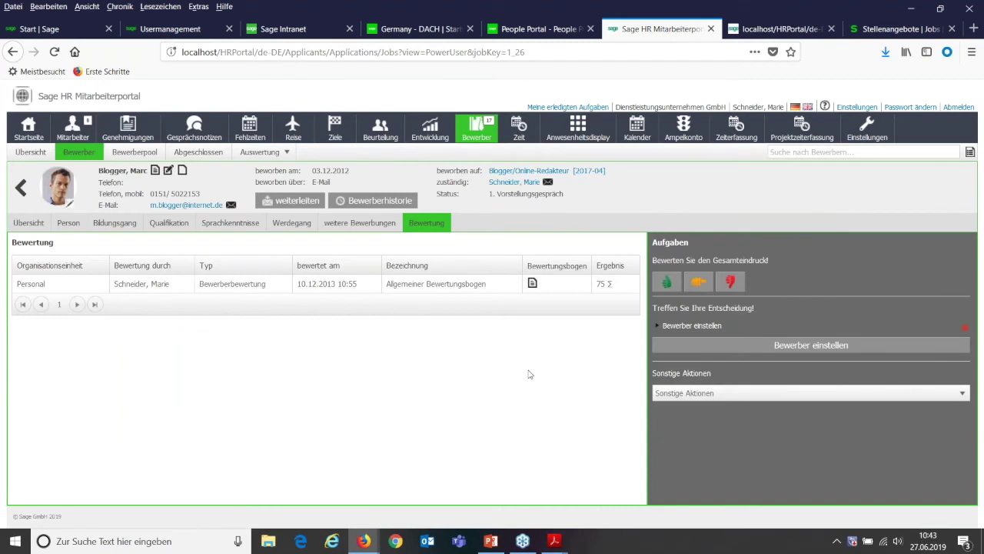